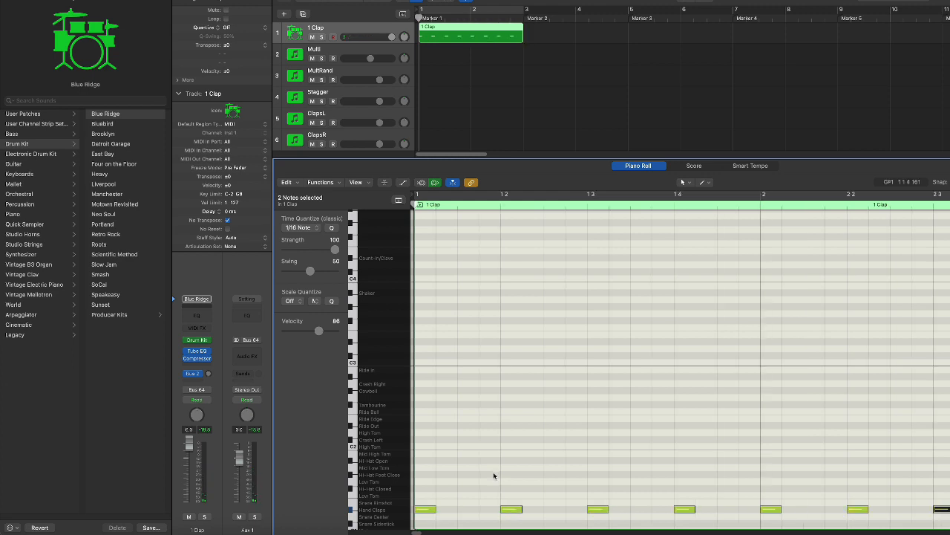
- Insert Drum Machine Designer as the instrument on the Multi track
left_click(459, 10)
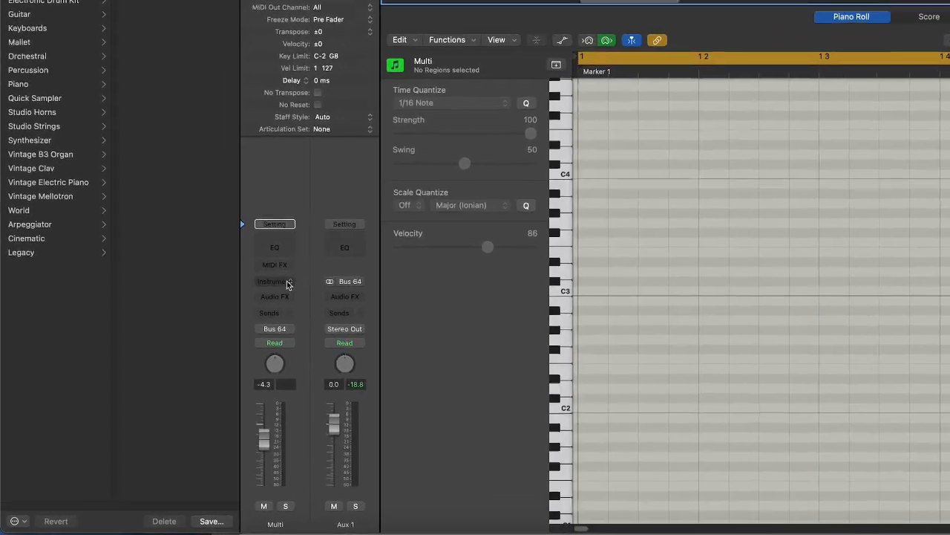
left_click(235, 326)
mouse_move(238, 327)
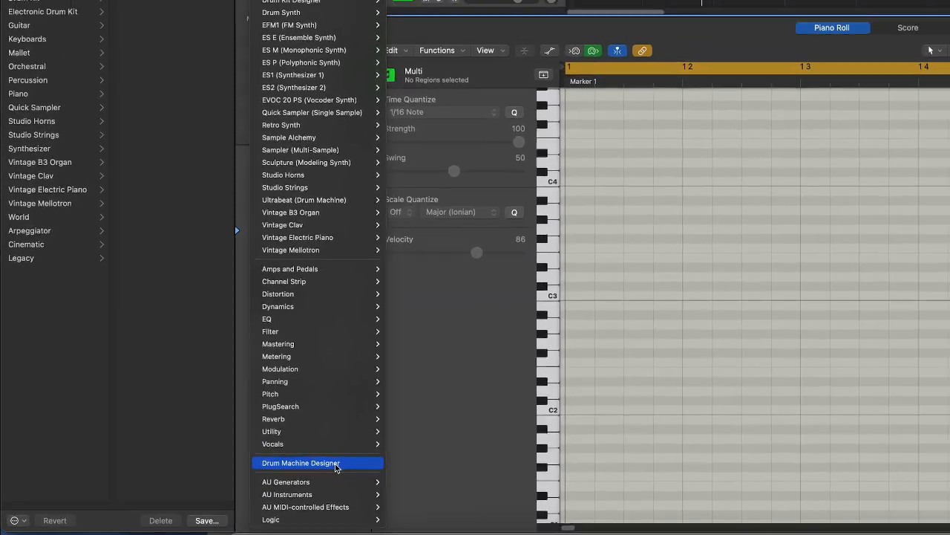
left_click(327, 456)
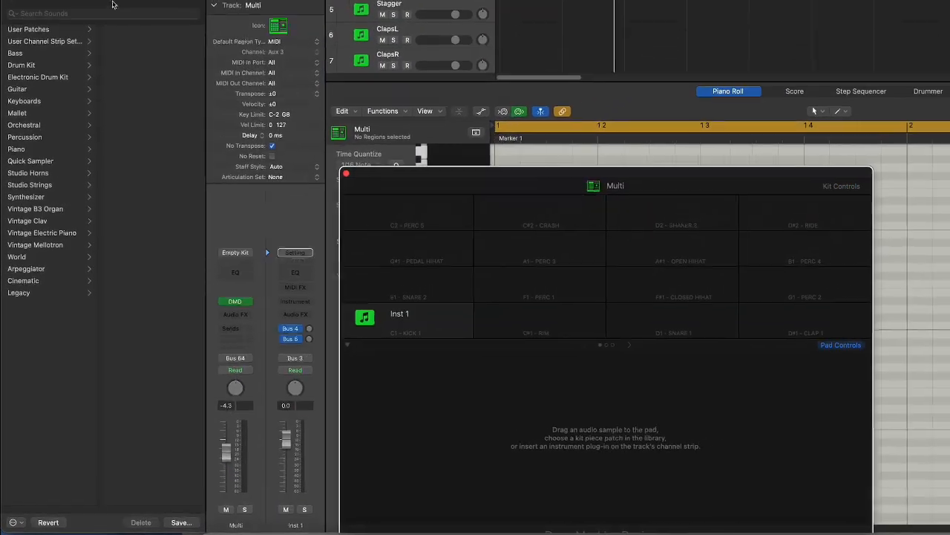
- Search the sound library for "clap" and assign Clap - Agogo Funk to pad C1 and Clap - Beat Machine to pad C#1
left_click(71, 38)
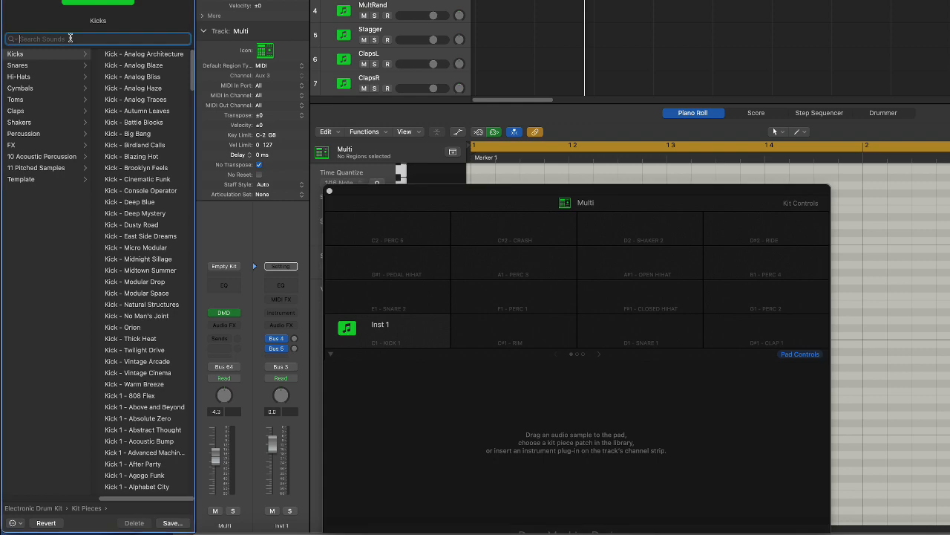
type("clap")
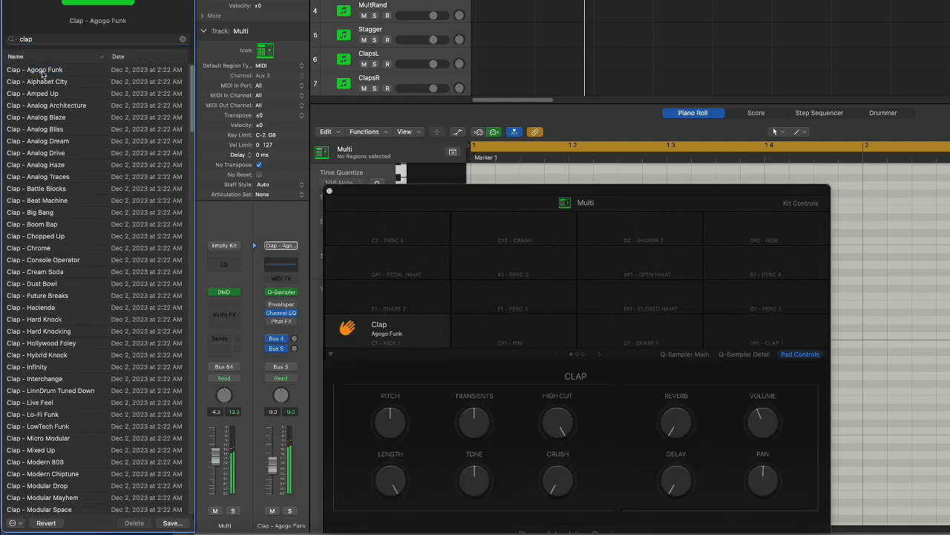
left_click(468, 340)
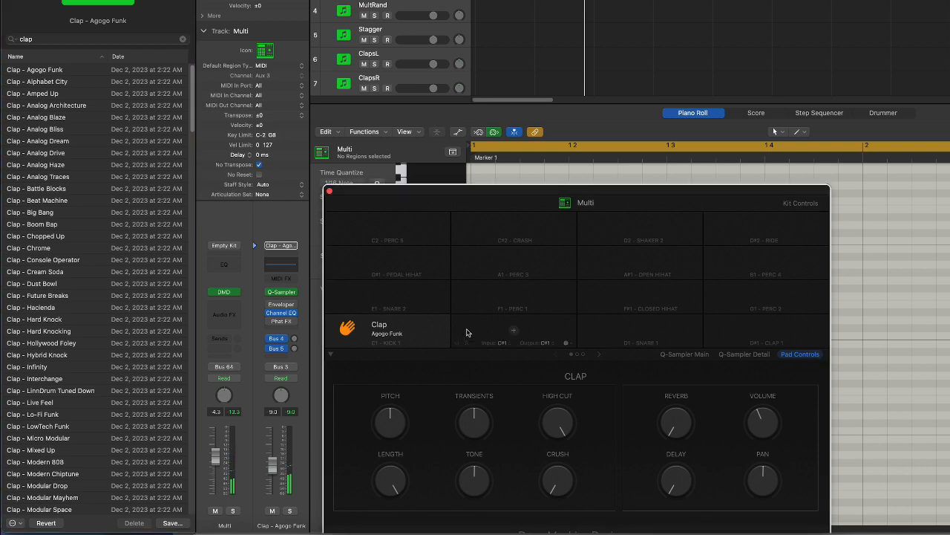
left_click(467, 331)
left_click(43, 192)
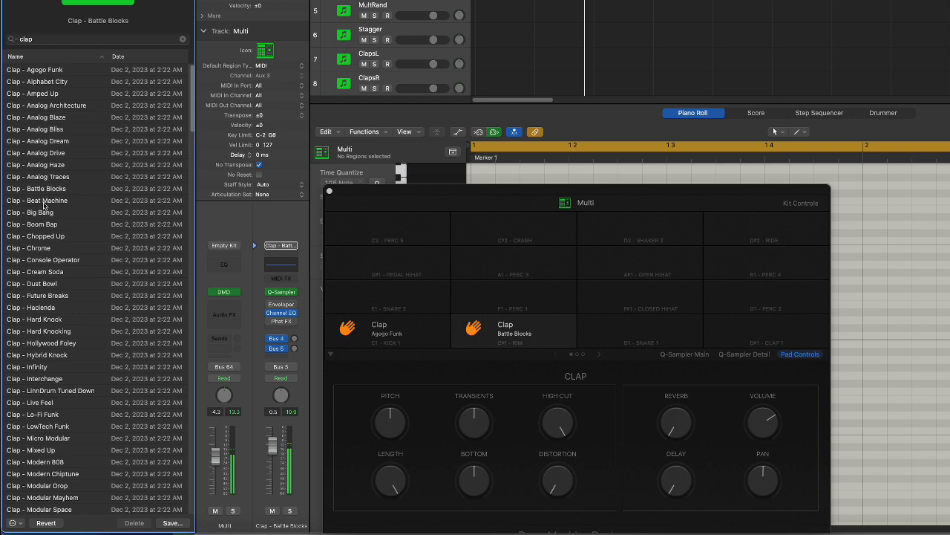
left_click(586, 330)
left_click(596, 324)
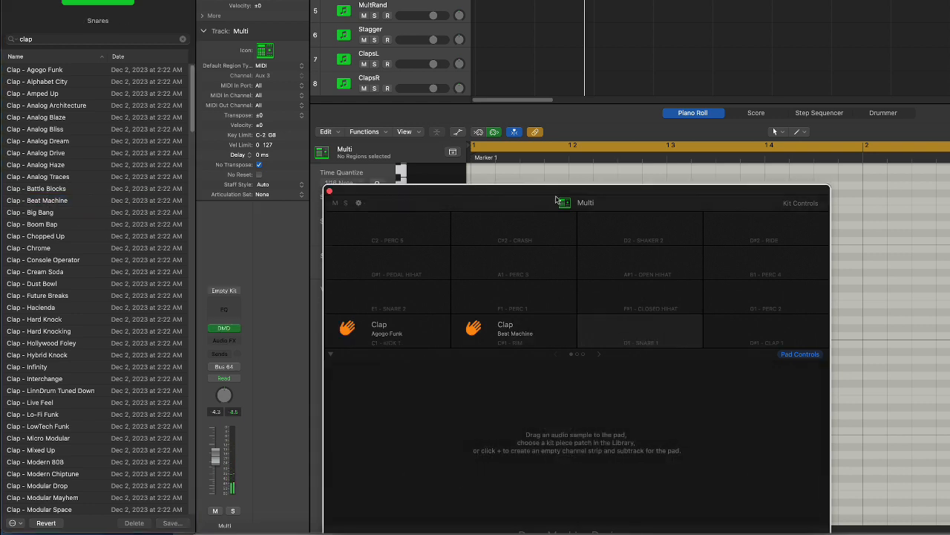
- Move the drum pad window aside, search the loop browser for "clap" and sort the loops by length
left_click_drag(534, 196, 695, 194)
scroll(450, 386, "down", 5)
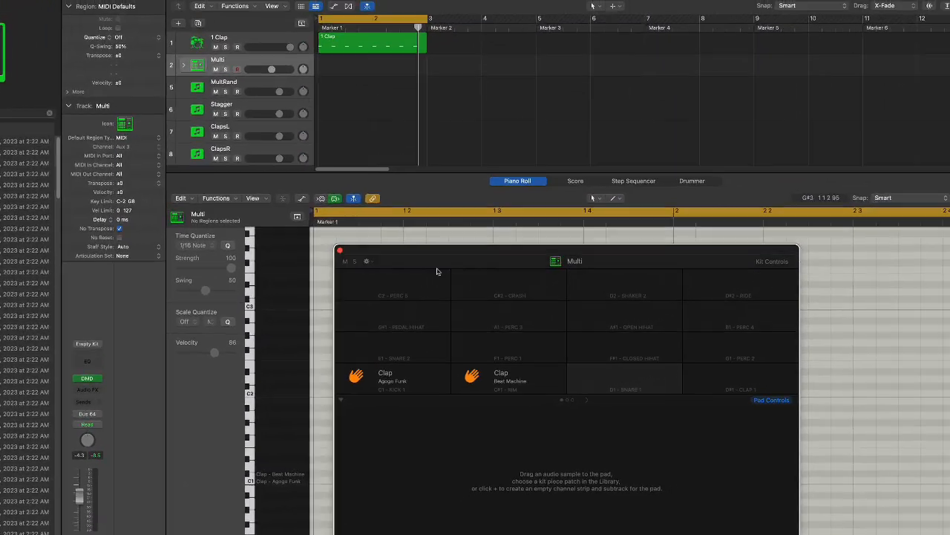
left_click_drag(458, 252, 243, 217)
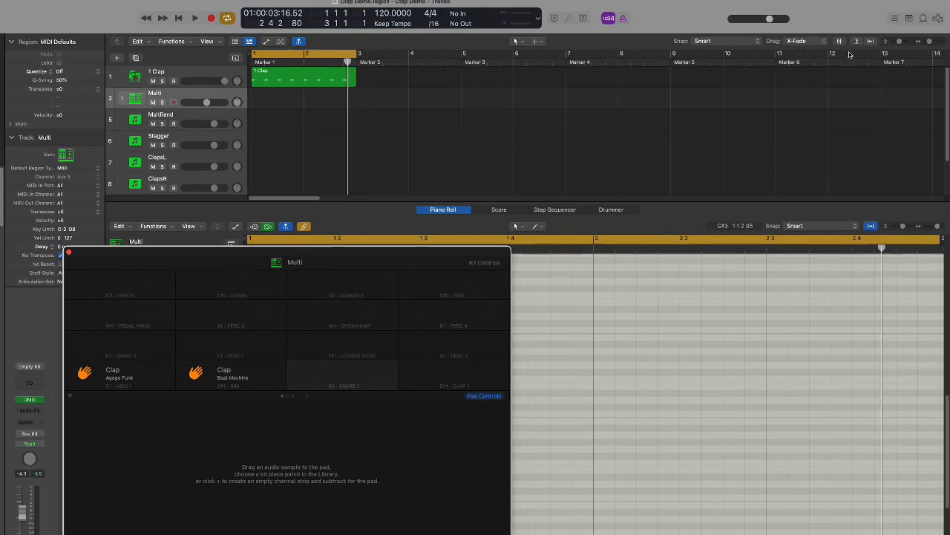
left_click(922, 17)
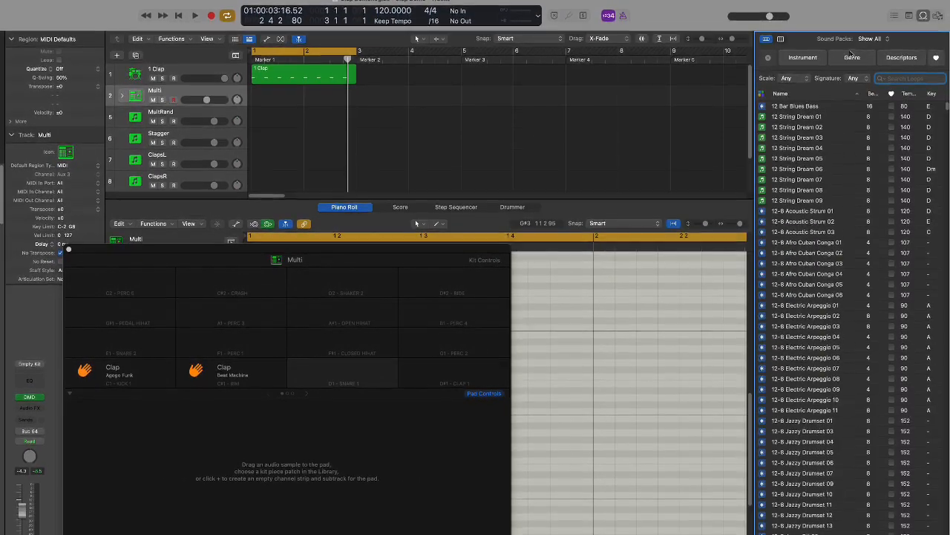
type("clap")
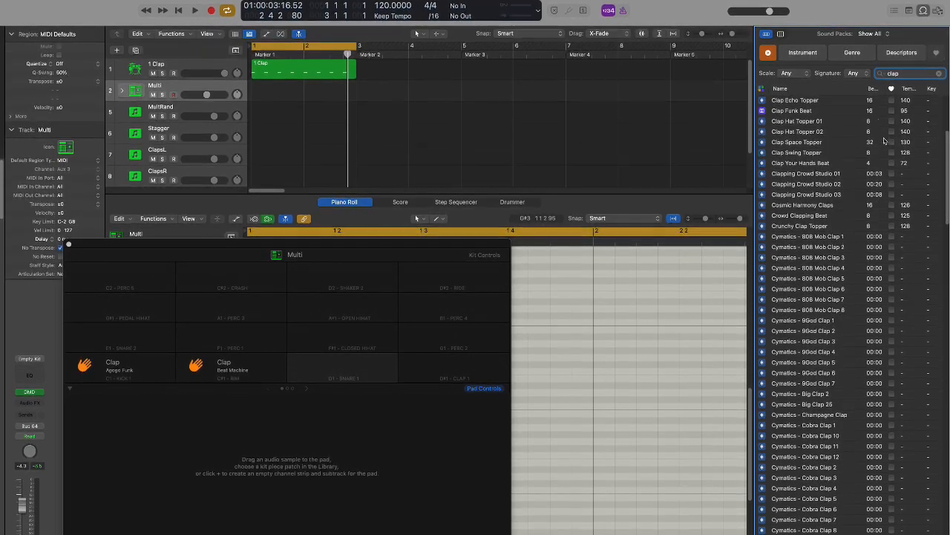
left_click(872, 89)
left_click(873, 87)
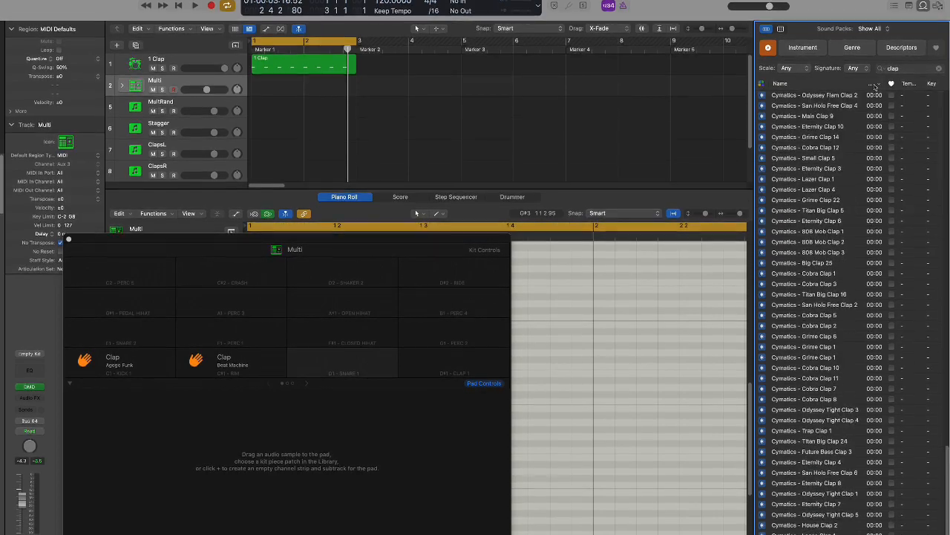
- Add the loops Cymatics - Champagne Clap to pad E1 and Cymatics - Cobra Clap 4 to pad F1
left_click_drag(948, 141, 948, 59)
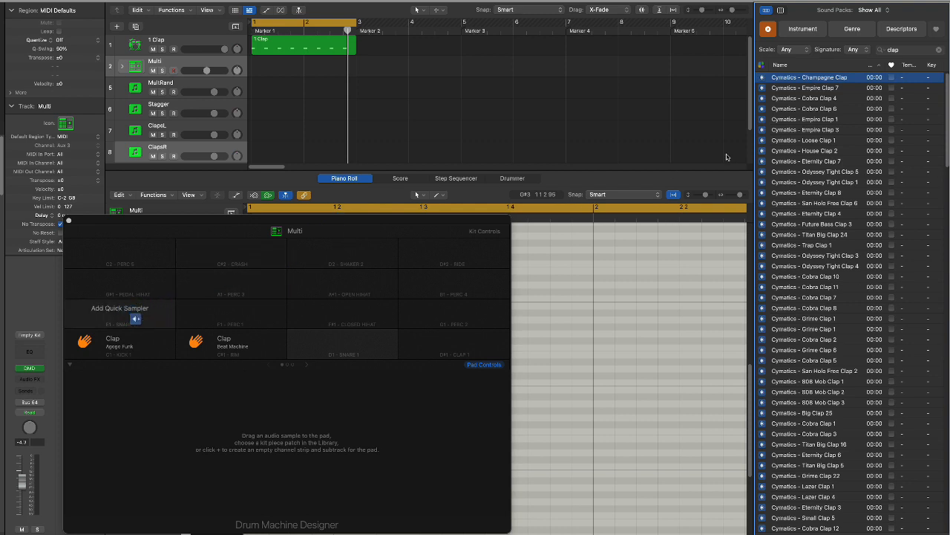
left_click(802, 88)
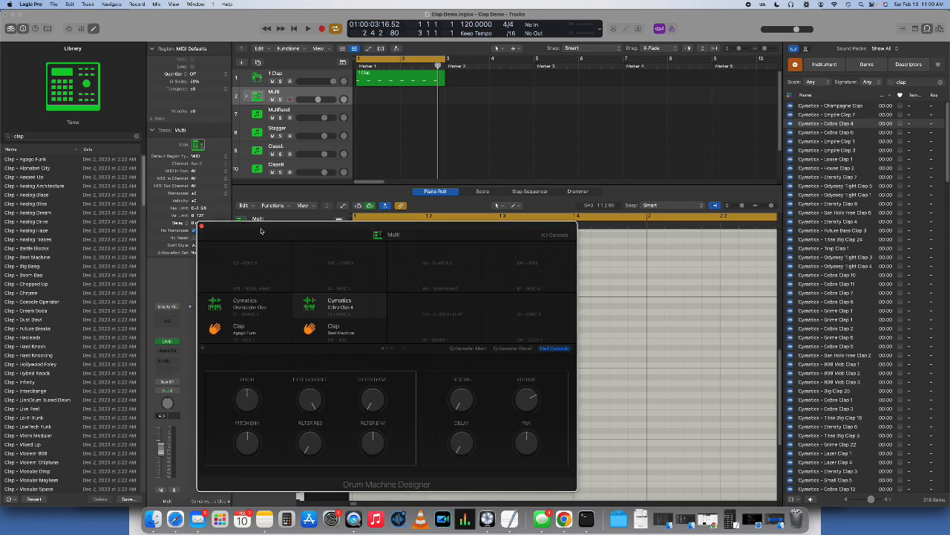
left_click_drag(261, 231, 422, 215)
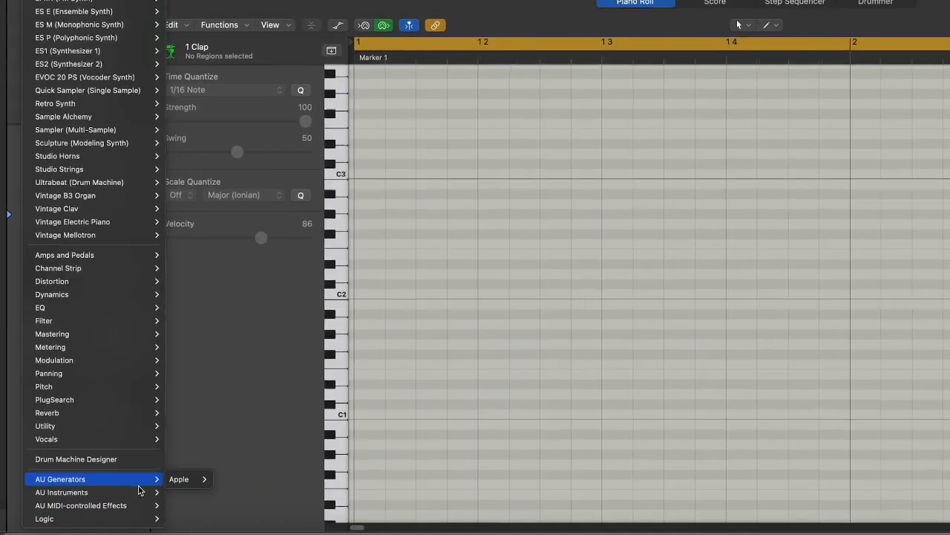
- Load the 99Sounds Clap Machine instrument on the Multi track
mouse_move(141, 490)
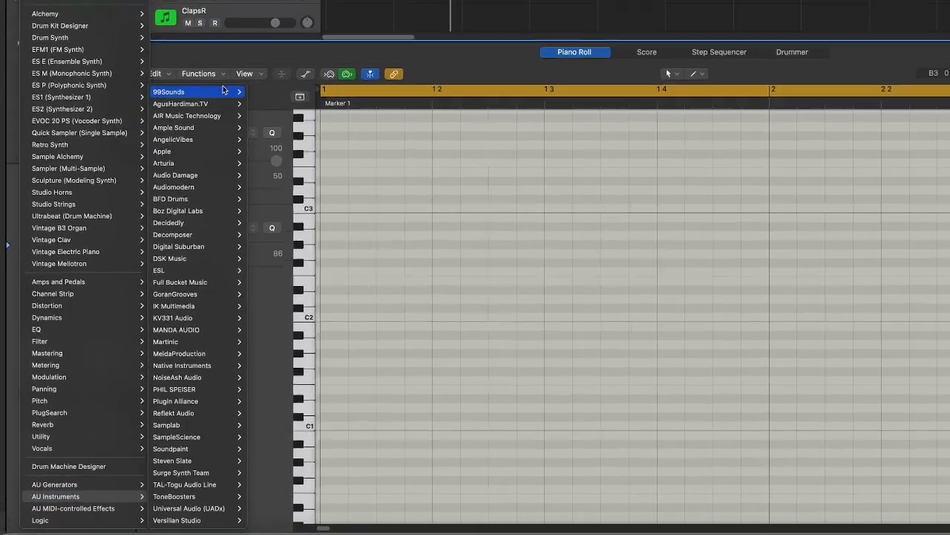
mouse_move(224, 90)
mouse_move(271, 92)
left_click(333, 95)
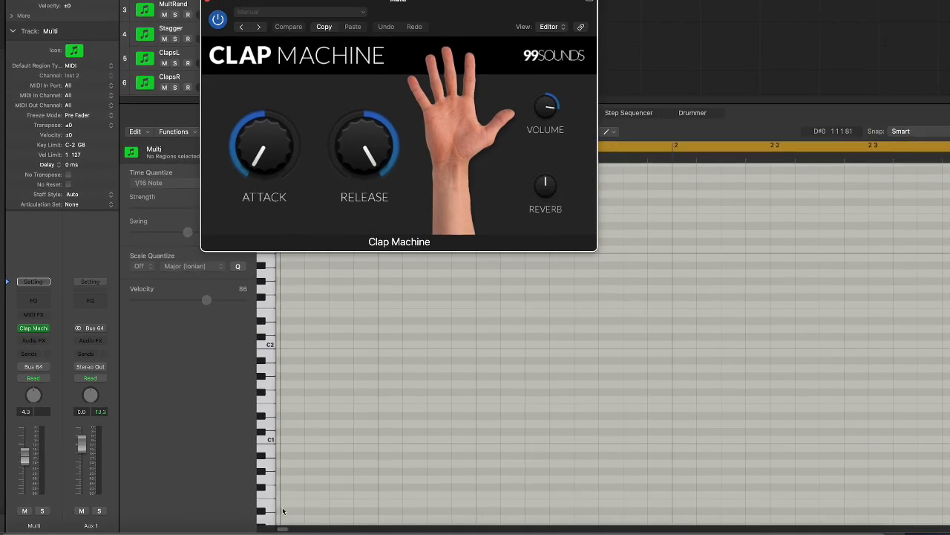
- Audition Clap Machine samples across the lower piano roll keys and turn the plug-in's reverb all the way down
left_click(272, 507)
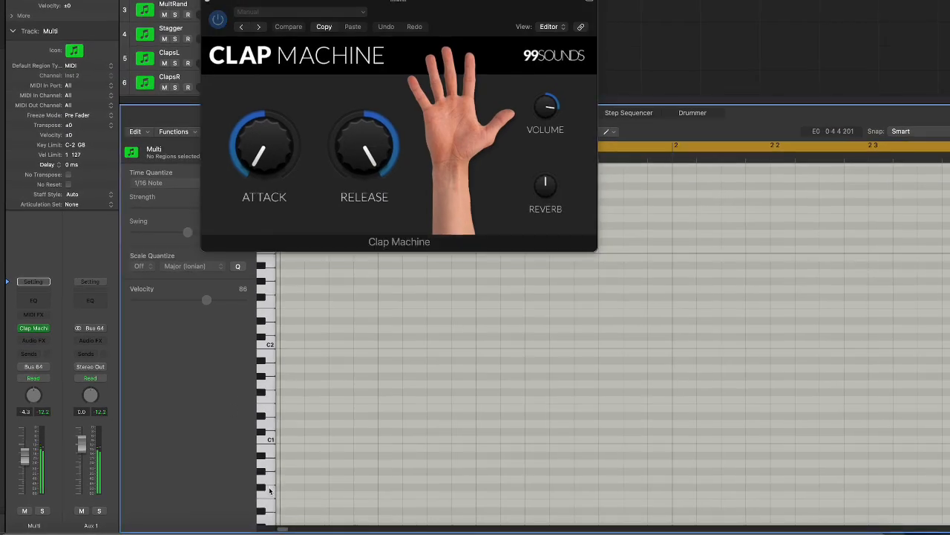
scroll(269, 490, "down", 5)
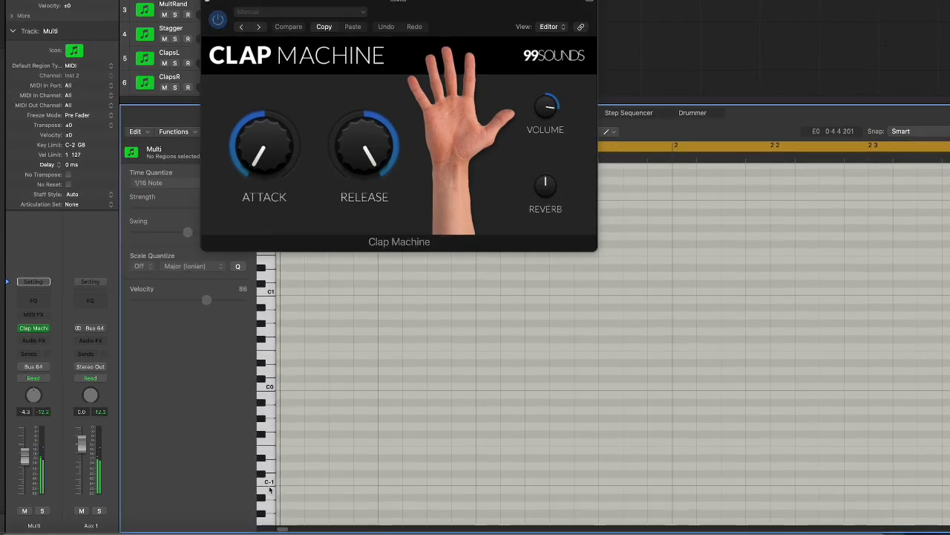
left_click(541, 185)
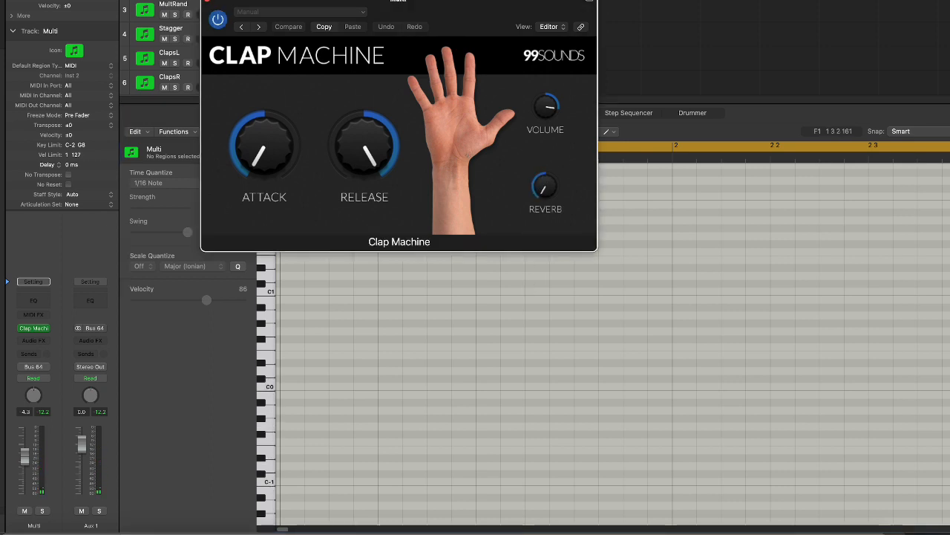
left_click_drag(395, 3, 571, 26)
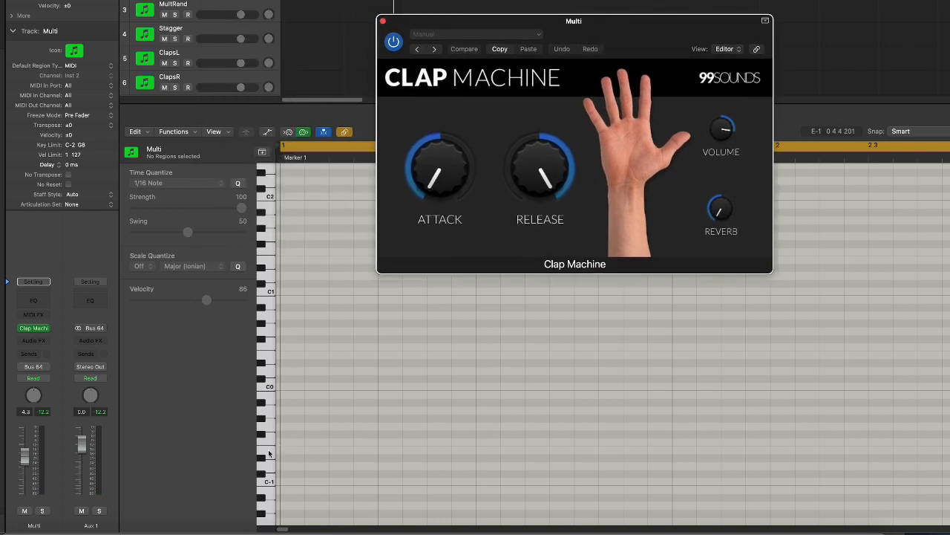
left_click(270, 452)
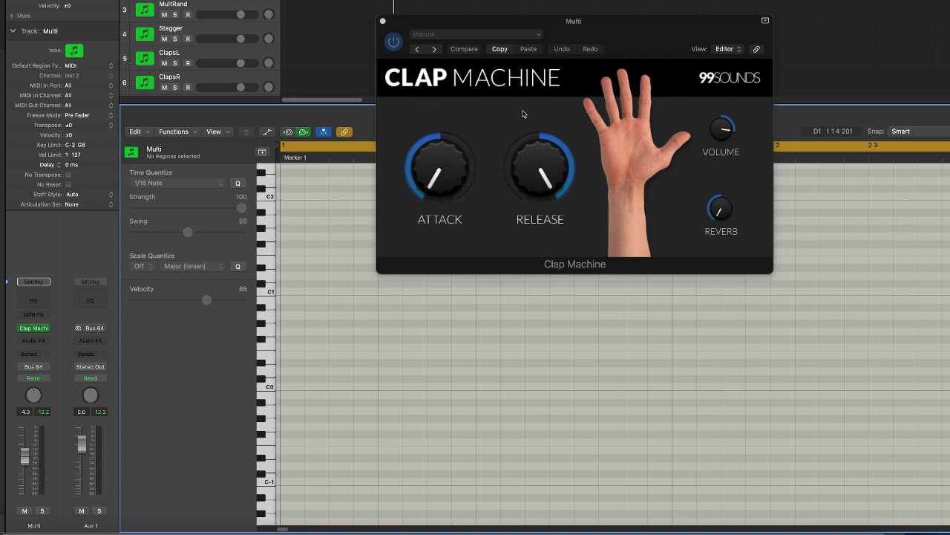
scroll(381, 331, "down", 5)
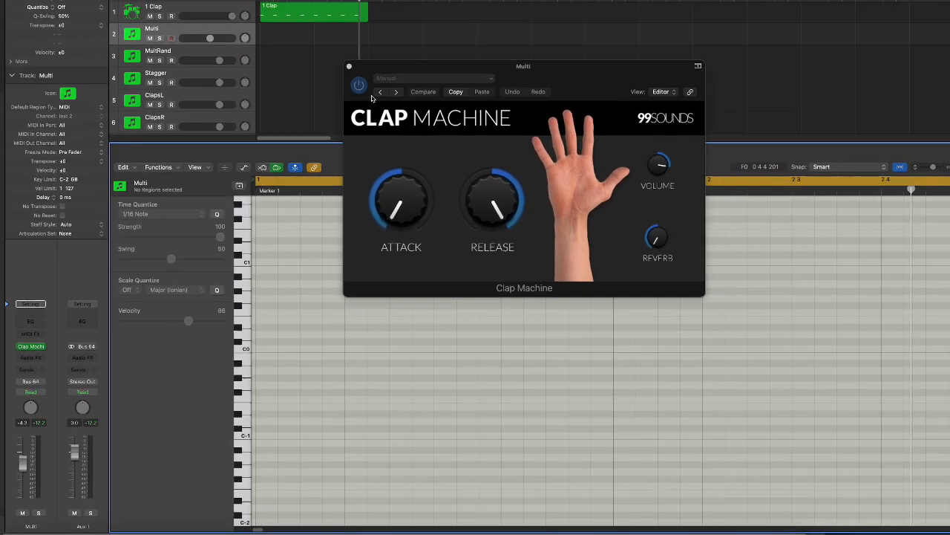
- Create a MIDI region at bar 3 on the Multi track and stack seven notes between C0 and C2 on its first beat
right_click(410, 43)
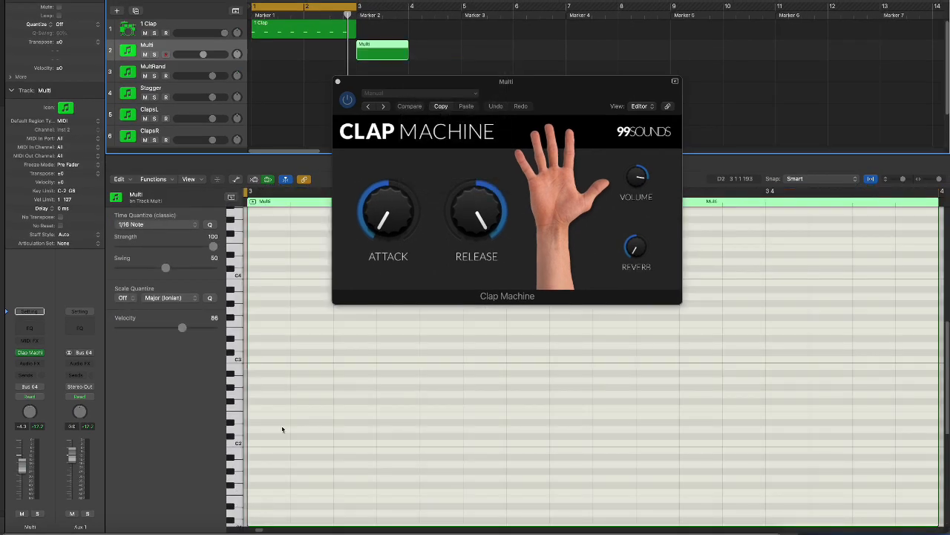
scroll(282, 429, "down", 5)
left_click(260, 481)
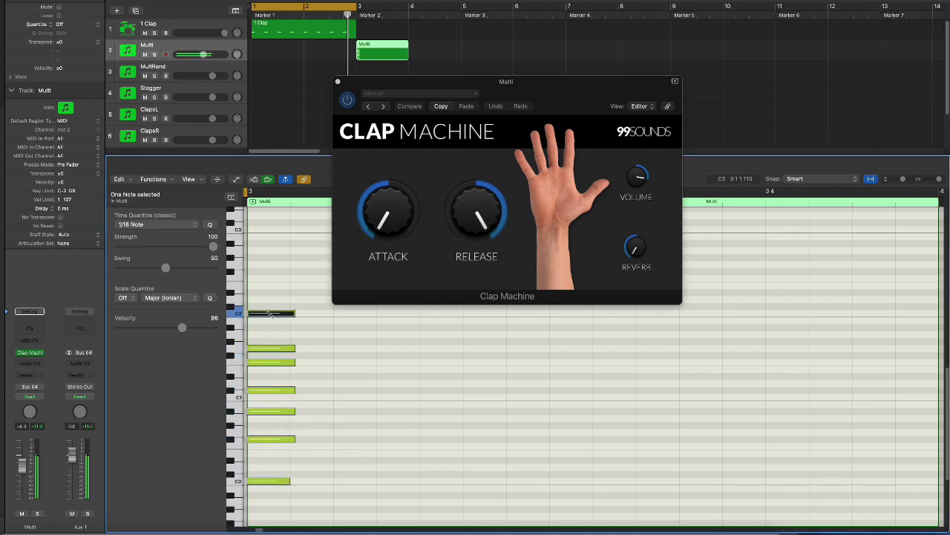
- Repeat the seven-note clap stack on every beat for two bars and set the cycle range to bars 3 and 4
left_click_drag(312, 294, 291, 475)
key("super+r")
key("super+r")
key("super+r")
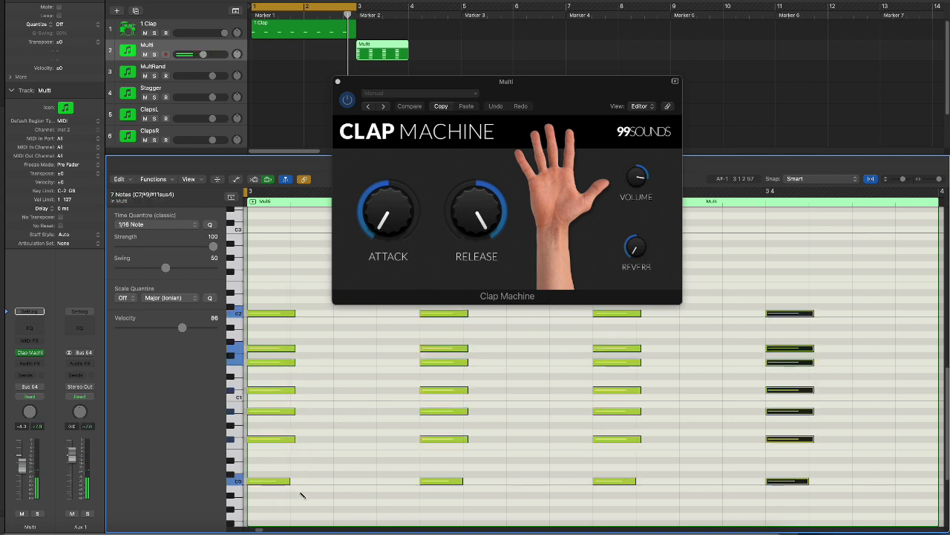
key("super+r")
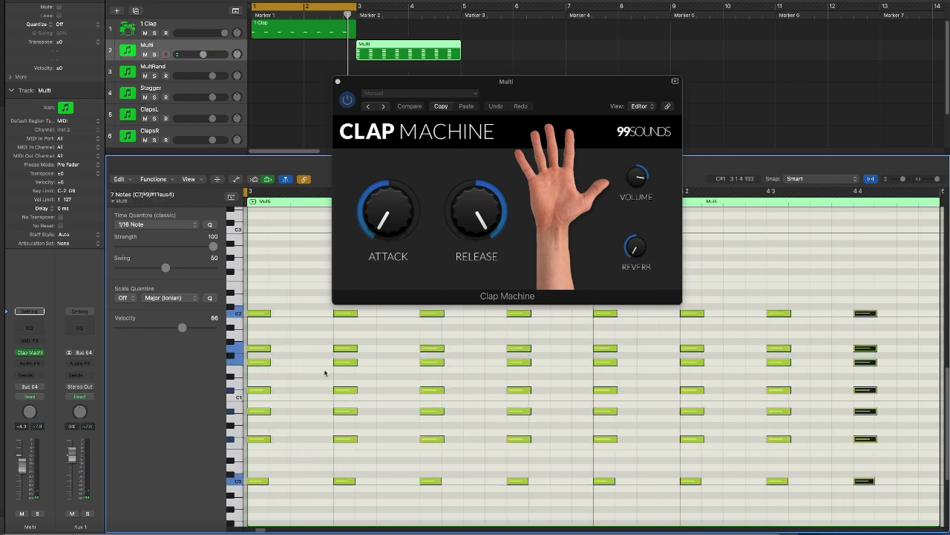
key("super+u")
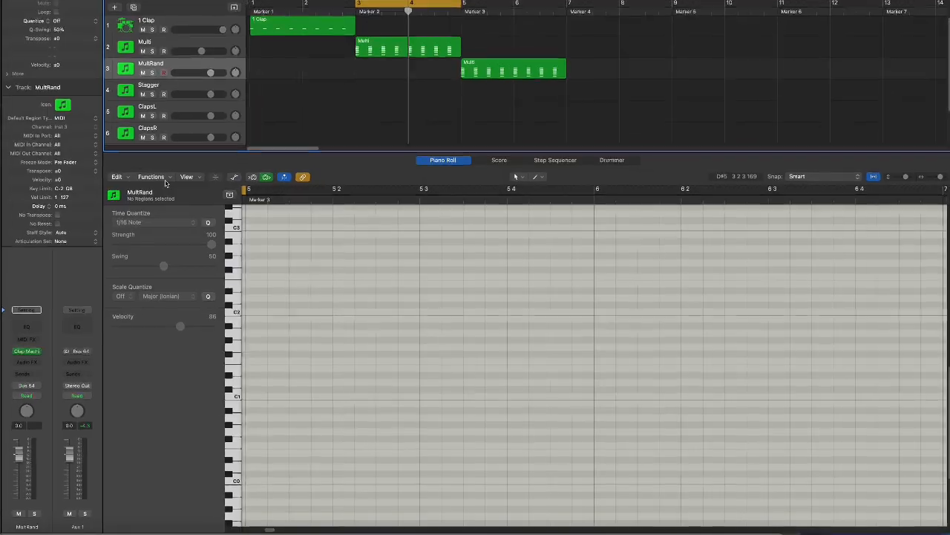
- Open the Random Pitch, Velocity, Length MIDI transform for the region at bar 5 on the MultRand track
left_click(165, 180)
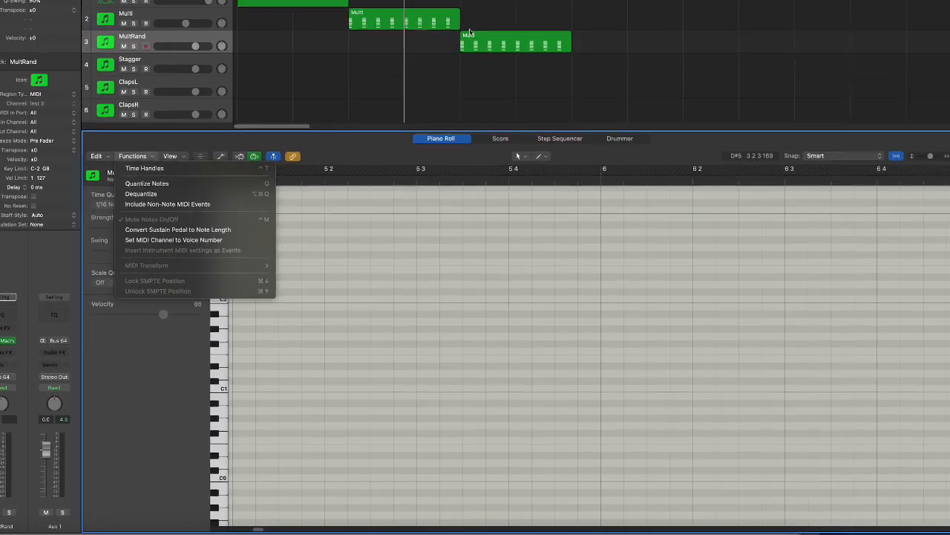
left_click(339, 49)
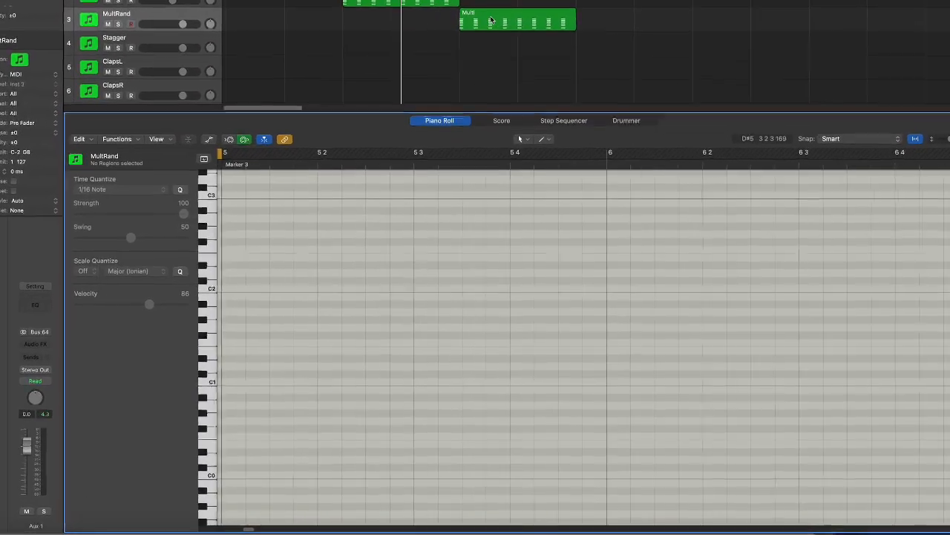
left_click(490, 38)
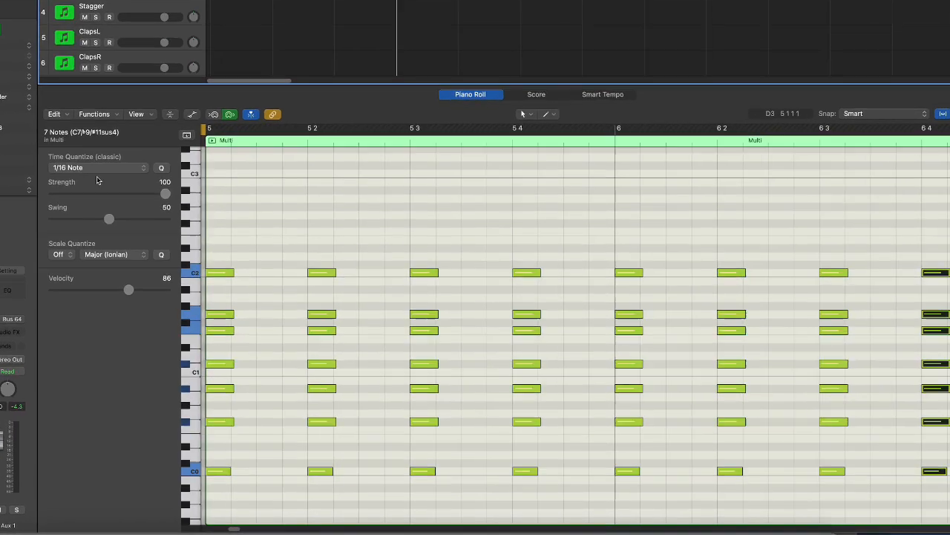
left_click(88, 107)
mouse_move(104, 230)
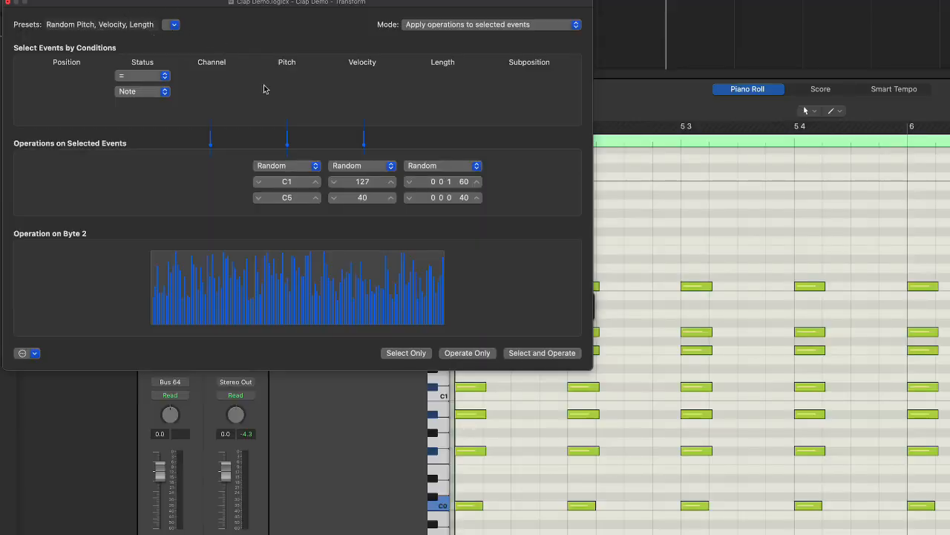
- Set the transform's length operation to Thru and its random velocity range to 100 and 75
left_click(470, 167)
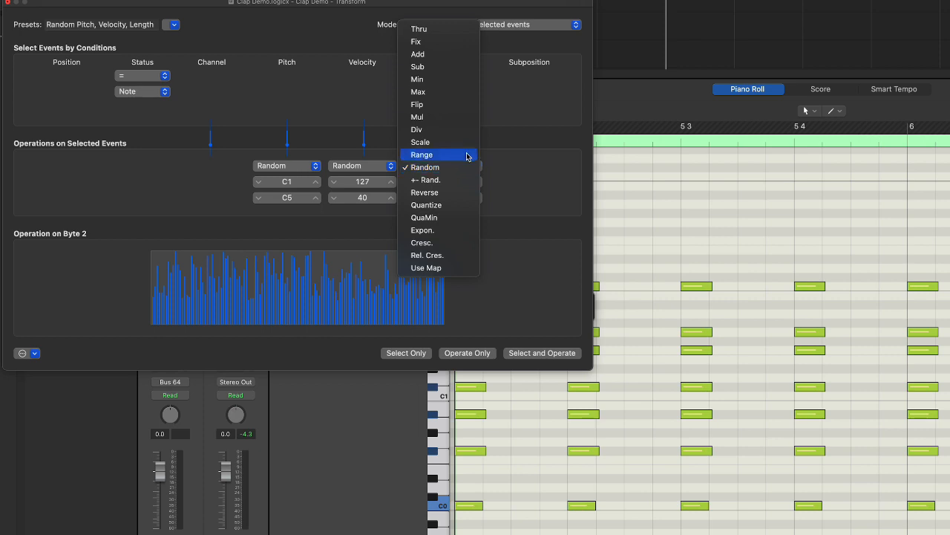
left_click(453, 33)
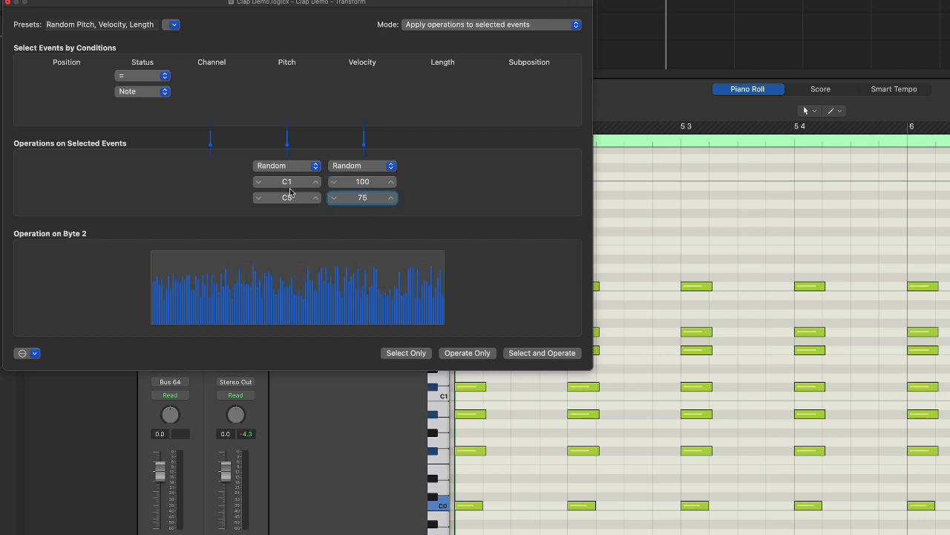
key("Return")
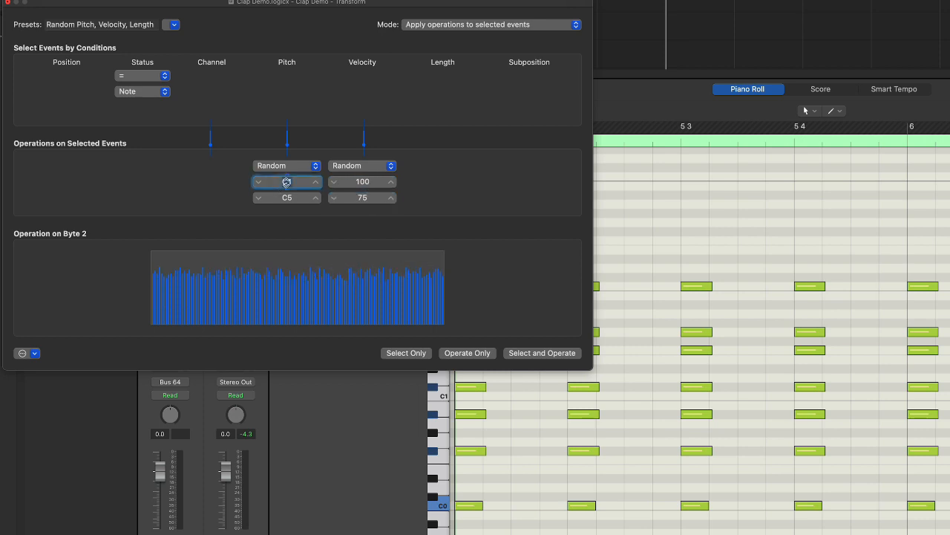
- Set the random pitch range from C-1 to C2, apply the transform to the MultRand notes and close its window
type("C-1")
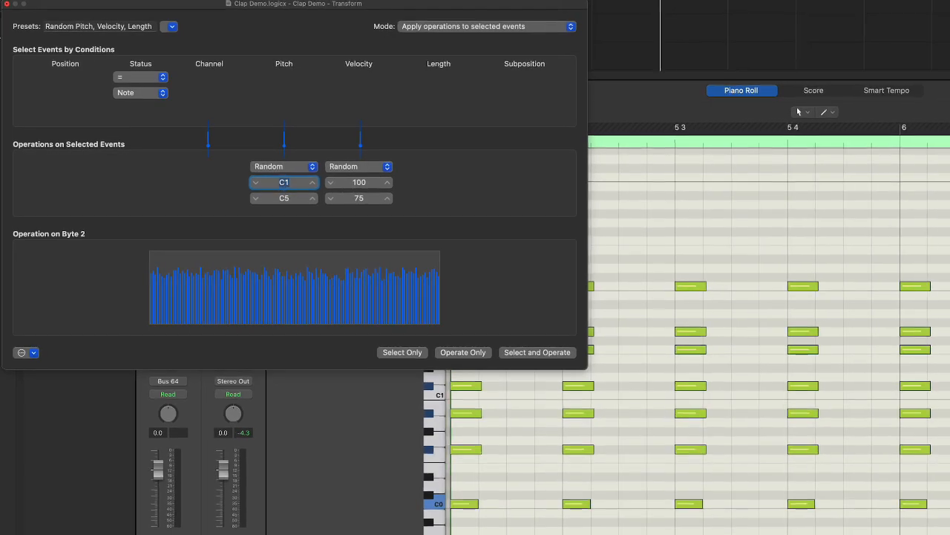
double_click(281, 199)
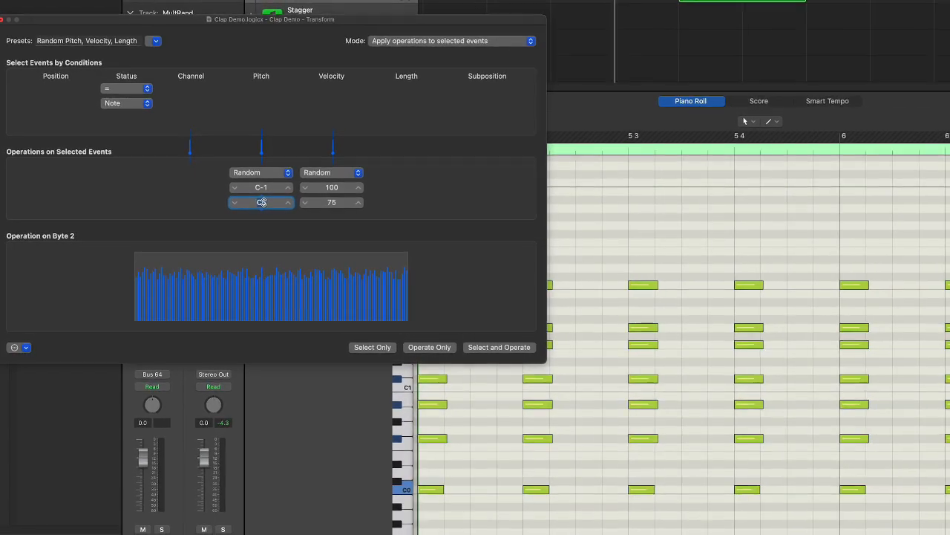
type("C2")
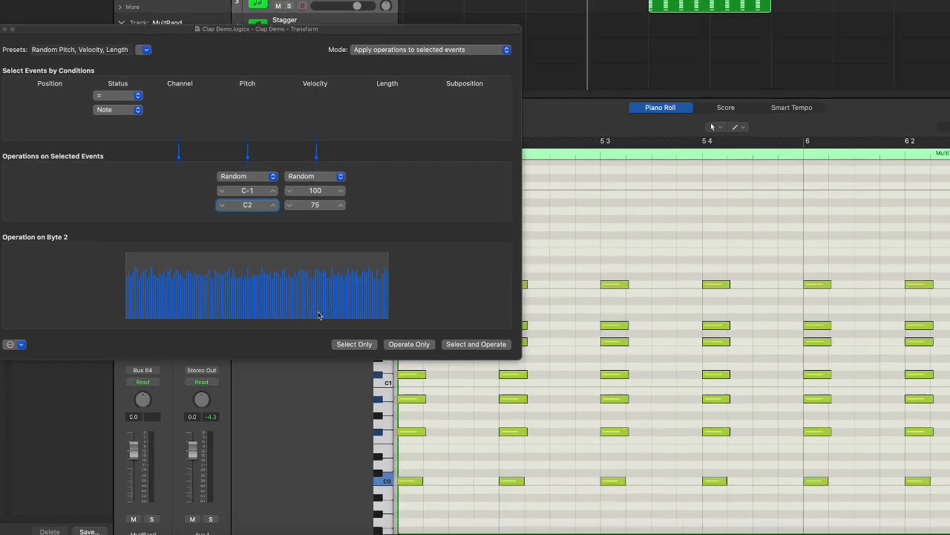
key("Tab")
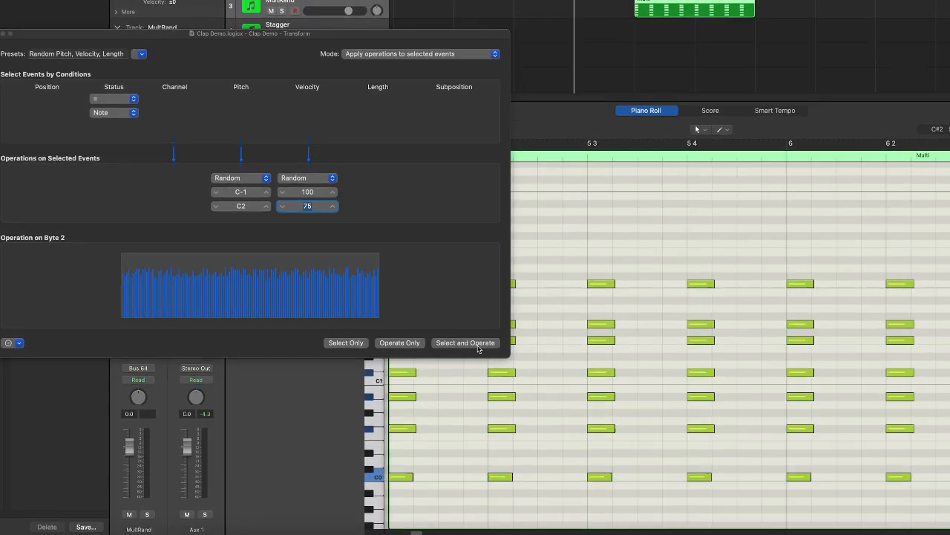
left_click(468, 343)
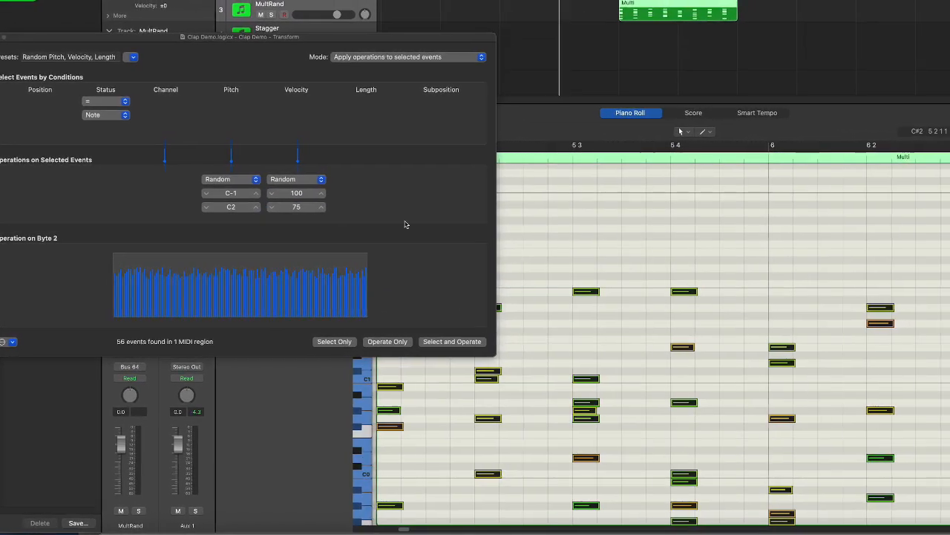
left_click(733, 256)
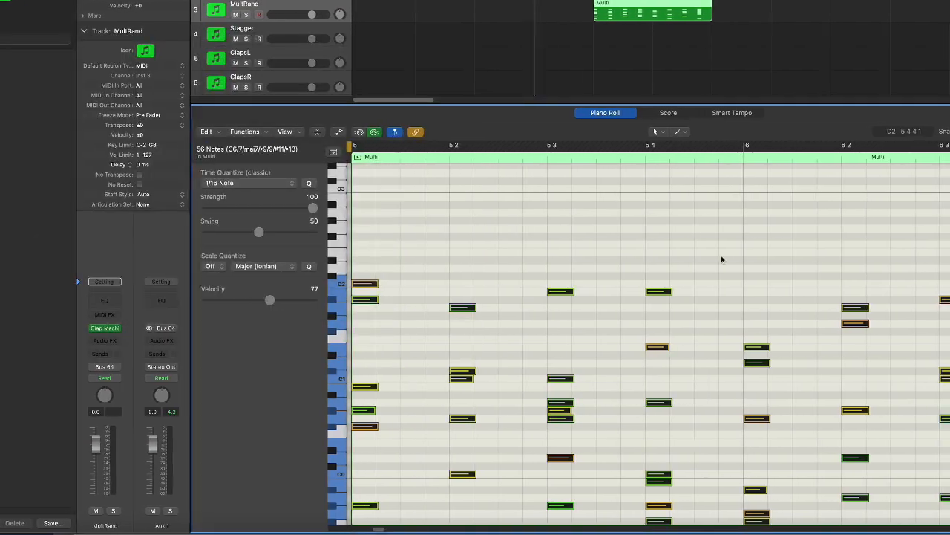
- Play the randomized MultRand region in a cycle over bars 5 and 6 and lower the selected tracks' volume to -4.7 dB
scroll(735, 255, "down", 4)
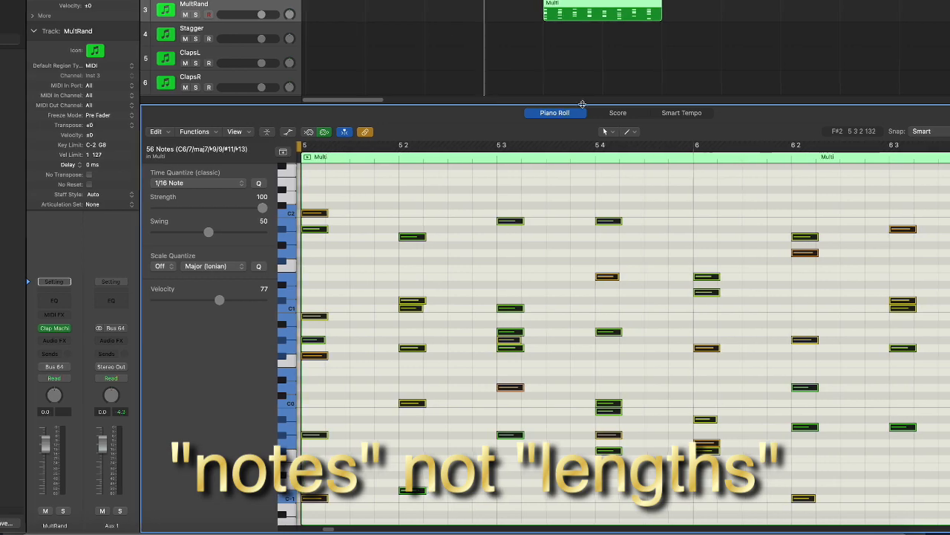
key("super+u")
key("space")
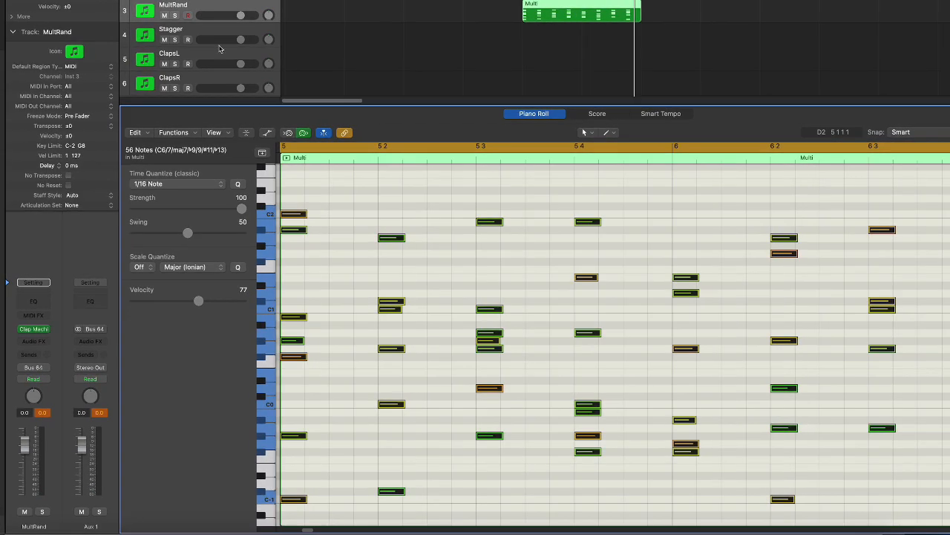
left_click(221, 80, "shift")
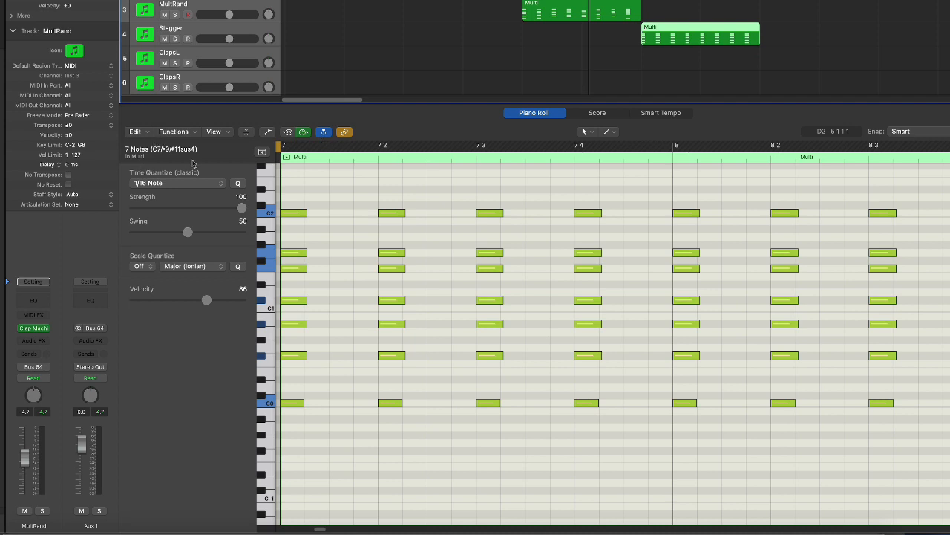
- Apply the Random Pitch, Velocity, Length transform with the same ranges to the region at bar 7 on the Stagger track
left_click(176, 132)
mouse_move(225, 251)
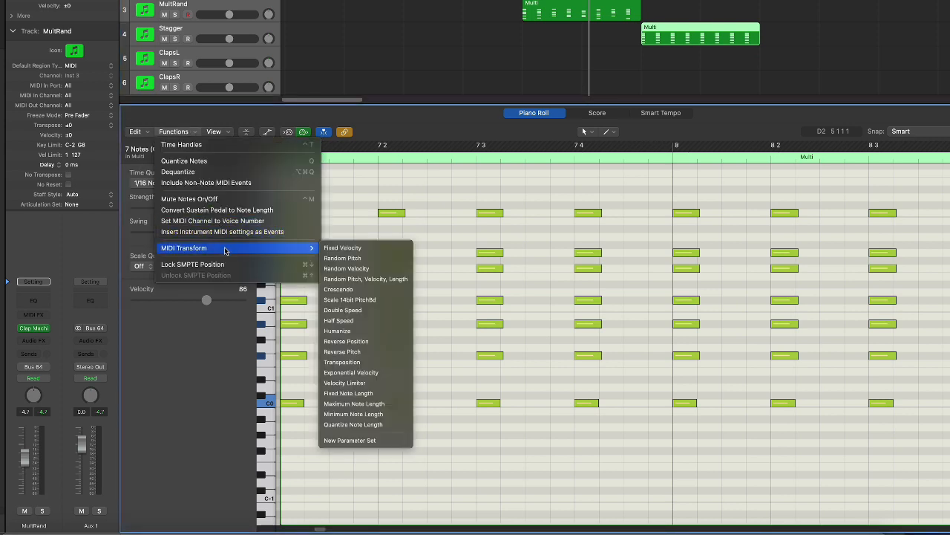
left_click(379, 282)
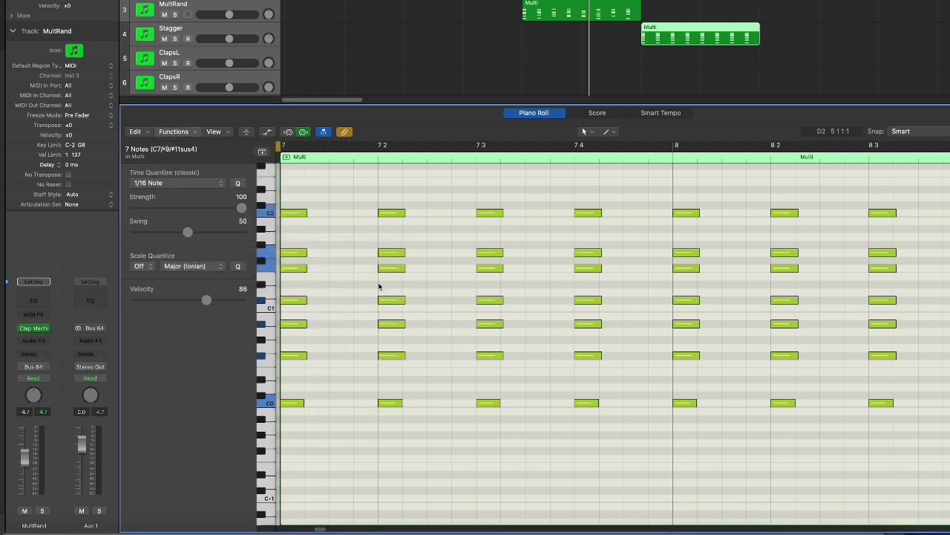
left_click(365, 343)
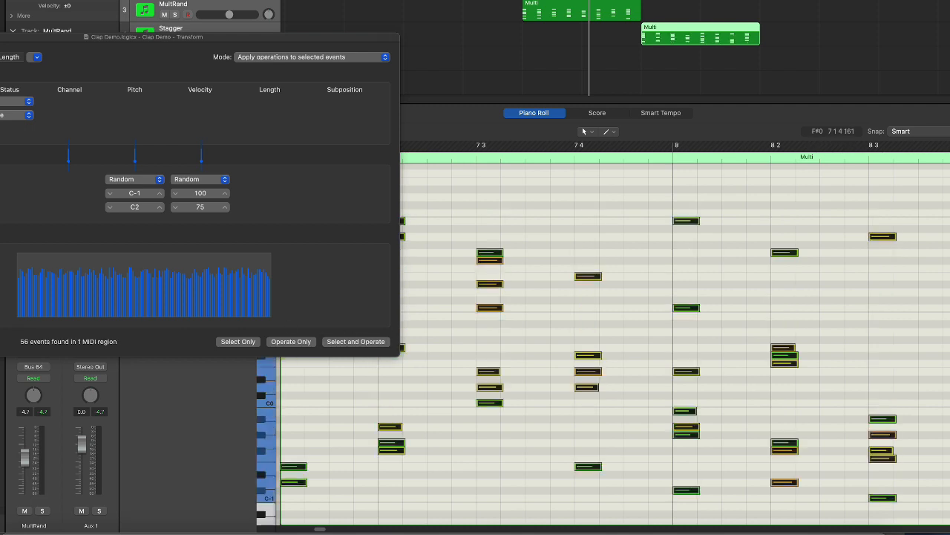
key("super+w")
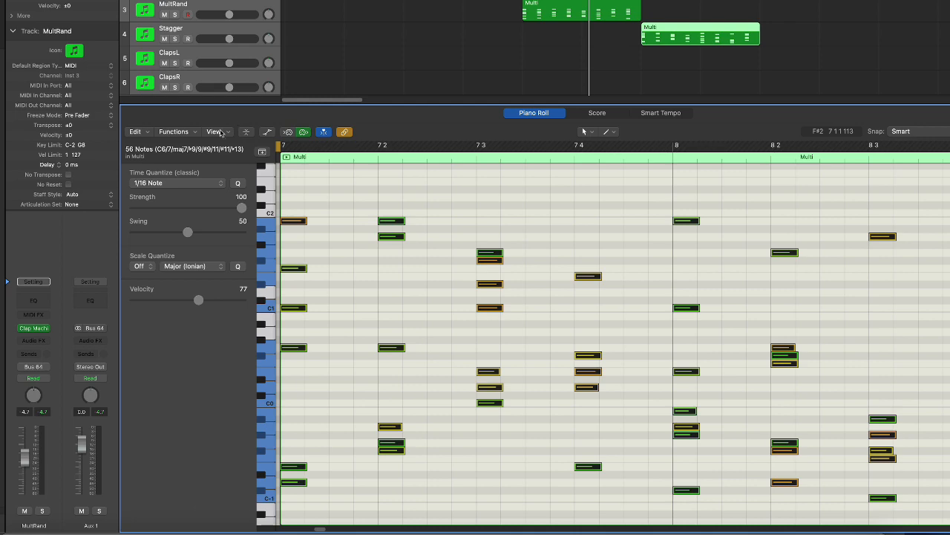
- Apply a New Parameter Set MIDI transform to the Stagger region with the position operation set to +- Rand. by 100 ticks
left_click(184, 134)
mouse_move(222, 249)
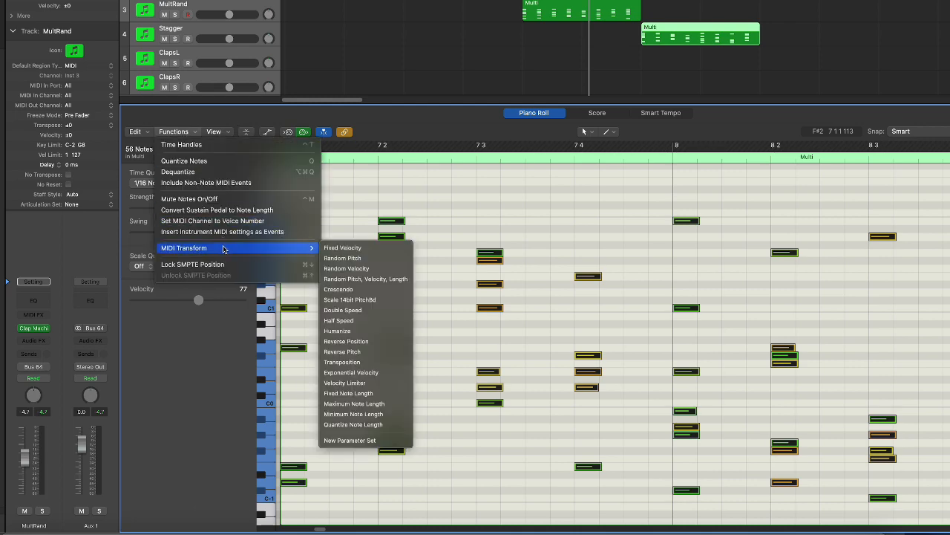
left_click(389, 440)
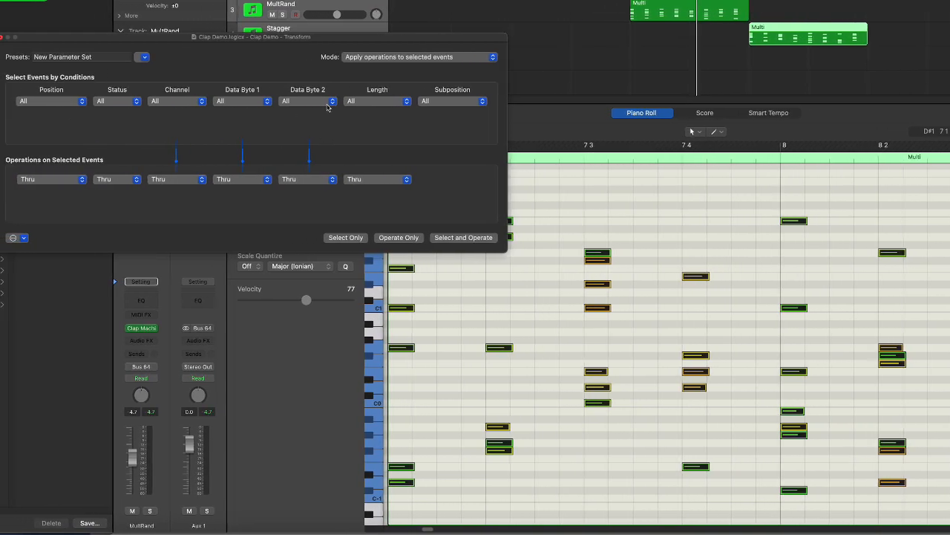
left_click(70, 183)
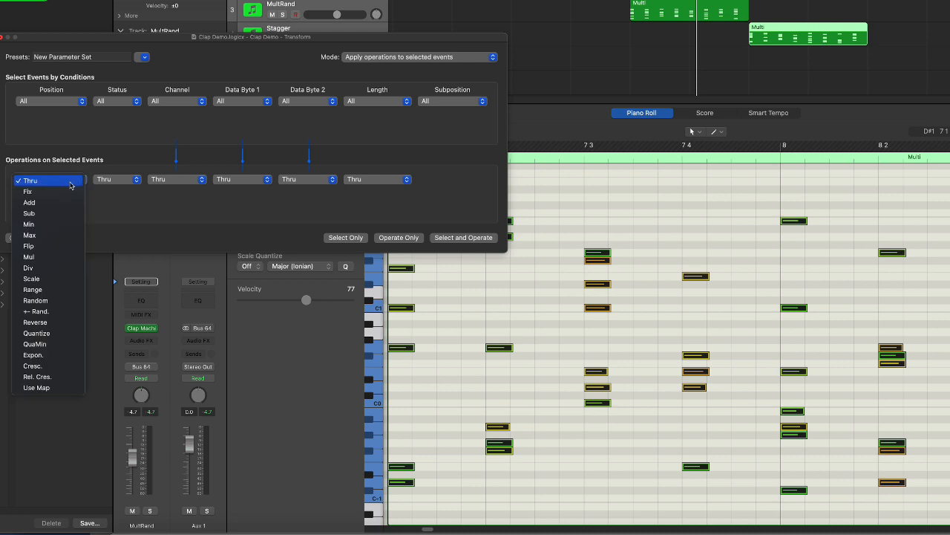
left_click(59, 311)
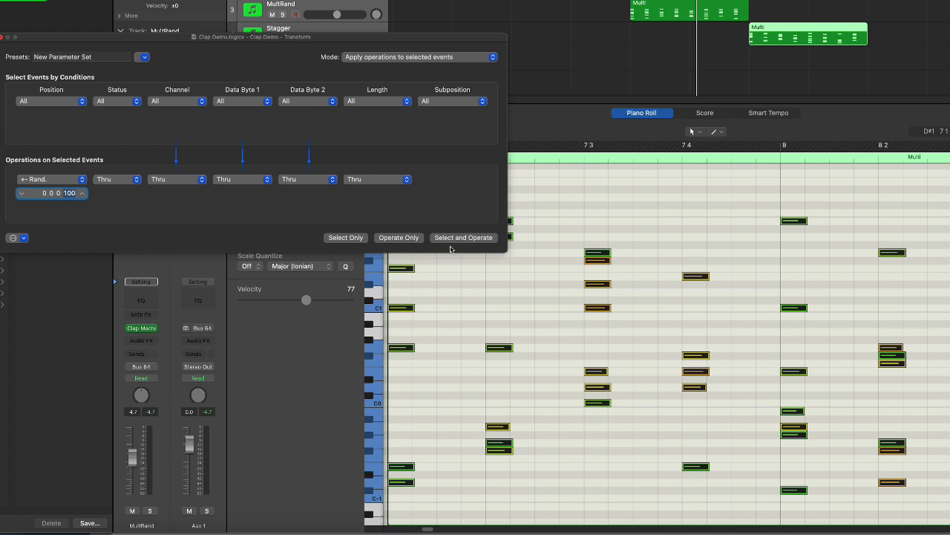
left_click(459, 238)
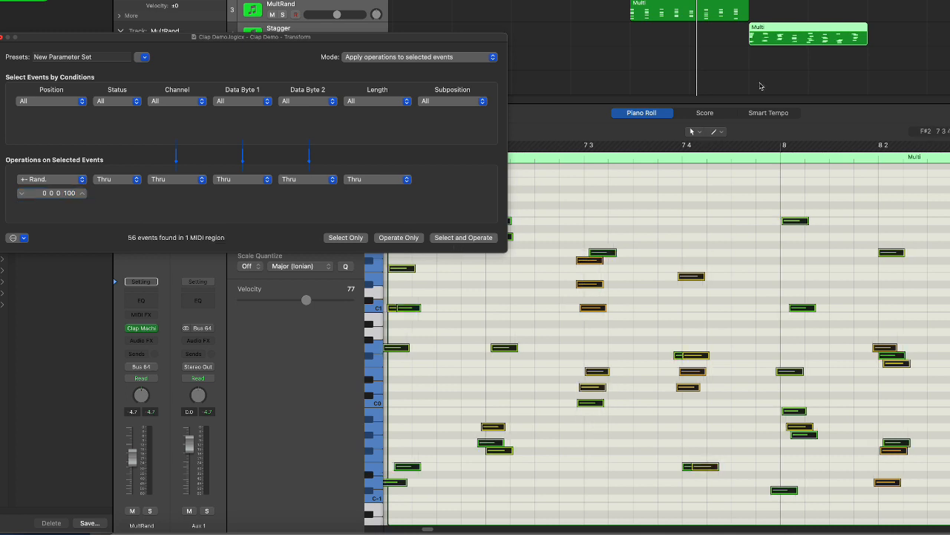
- Play bars 7 and 8 in a cycle and replace the position randomization with one of 30 ticks
key("space")
key("super+u")
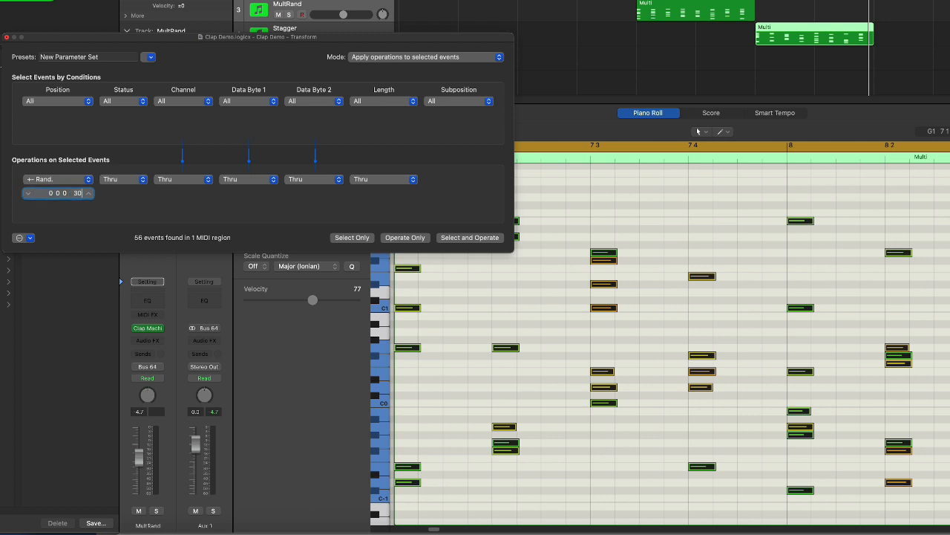
left_click(459, 238)
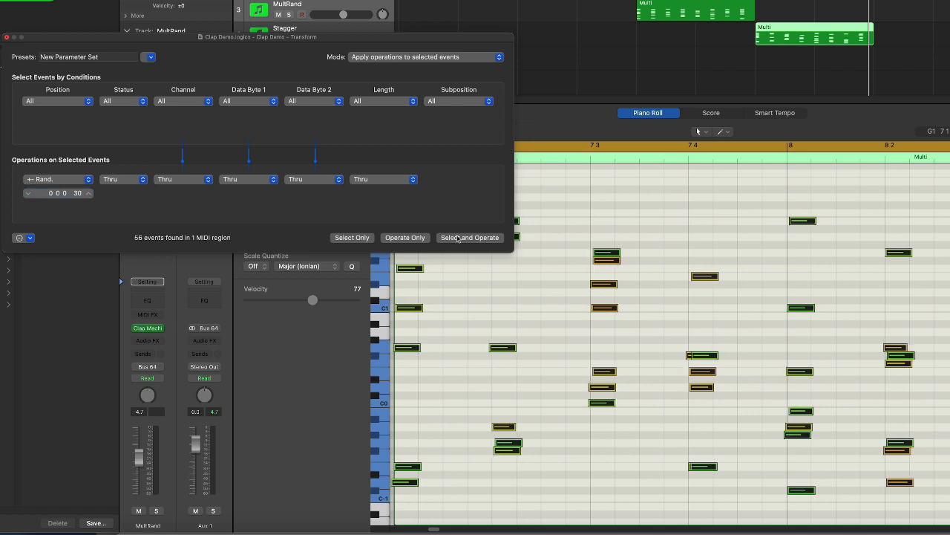
- Separate the overlapping notes on beat 4 of bar 7 by moving one up and one down two semitones, and play the region
left_click_drag(704, 355, 700, 343)
left_click(709, 347)
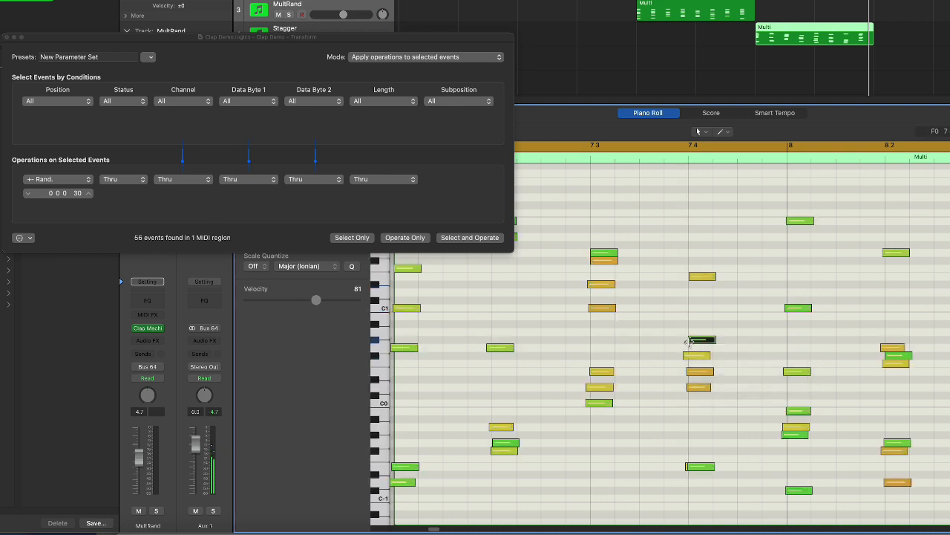
left_click_drag(700, 476, 697, 484)
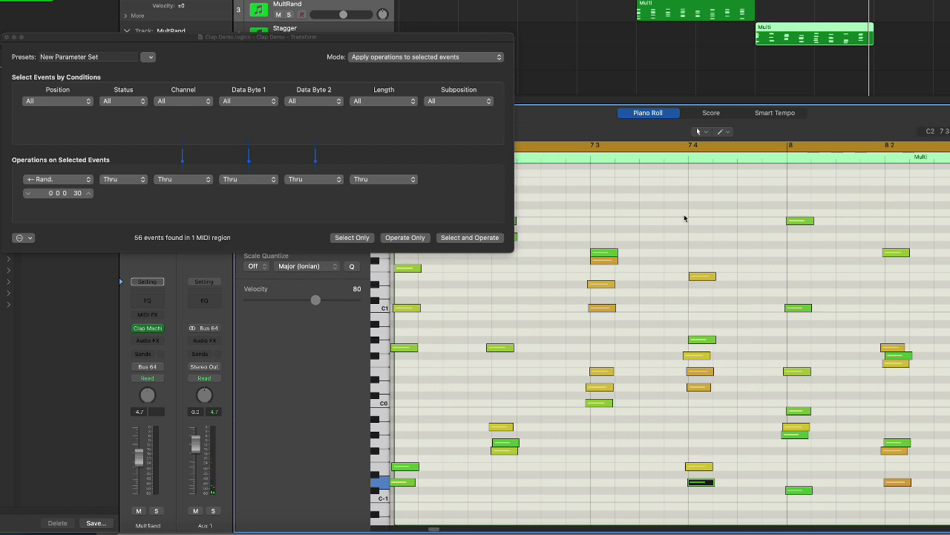
key("space")
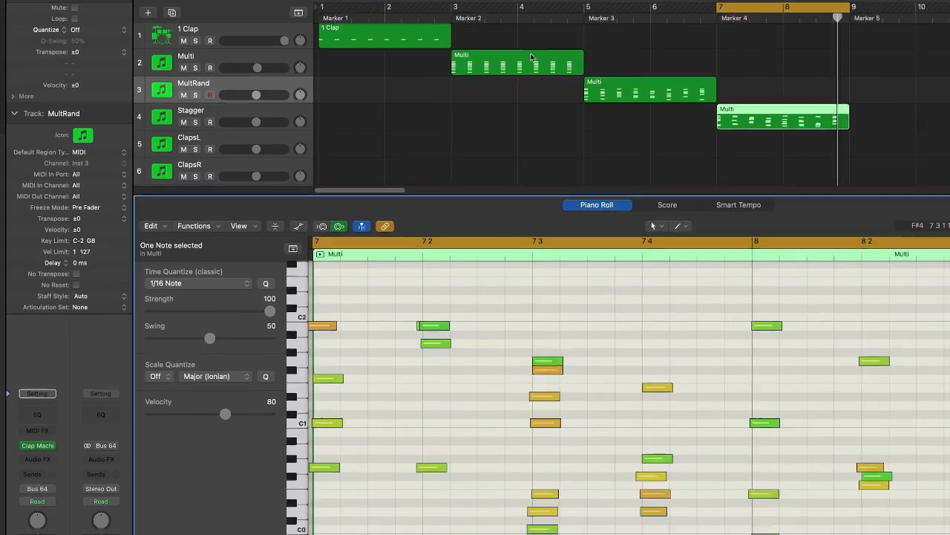
- Copy the Multi region to bar 9 on the ClapsL and ClapsR tracks and apply Random Pitch, Velocity, Length to both copies
left_click_drag(528, 52, 502, 127)
left_click_drag(561, 85, 835, 96)
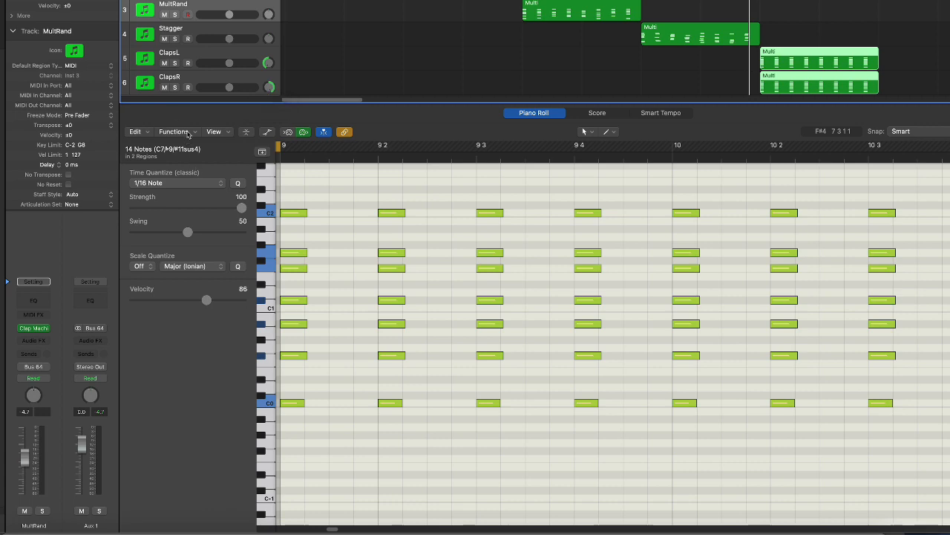
left_click(187, 134)
mouse_move(245, 248)
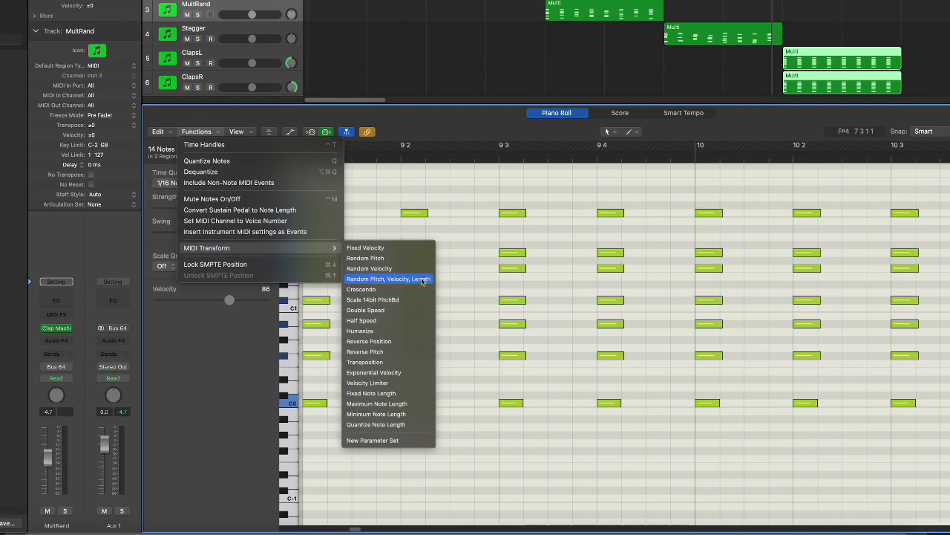
left_click(423, 279)
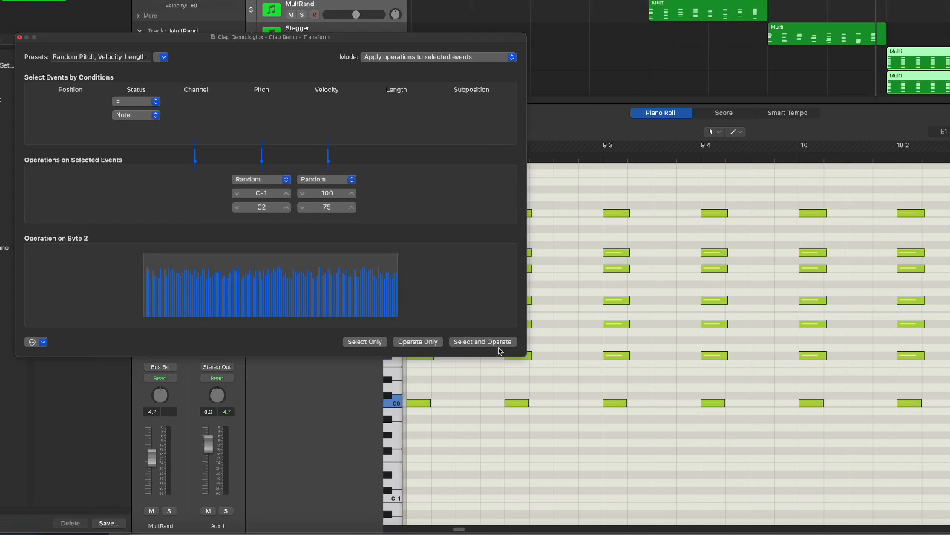
left_click(483, 341)
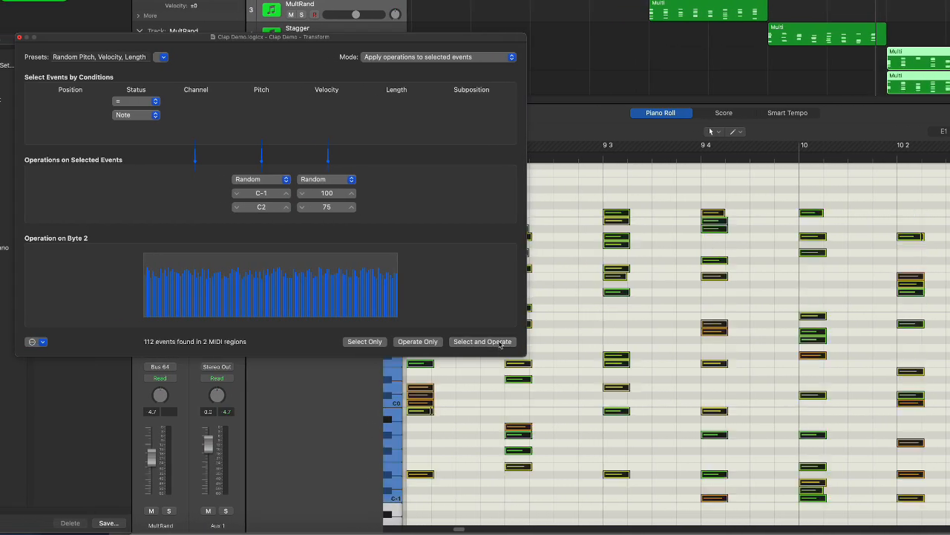
left_click(19, 38)
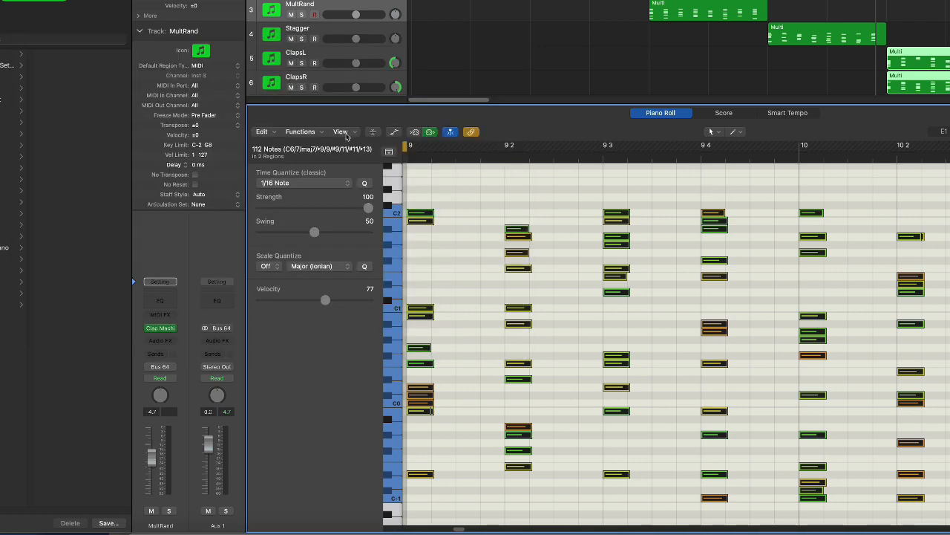
- Randomize the note positions in both regions at bar 9 by 30 ticks with the New Parameter Set transform
left_click(321, 136)
mouse_move(348, 256)
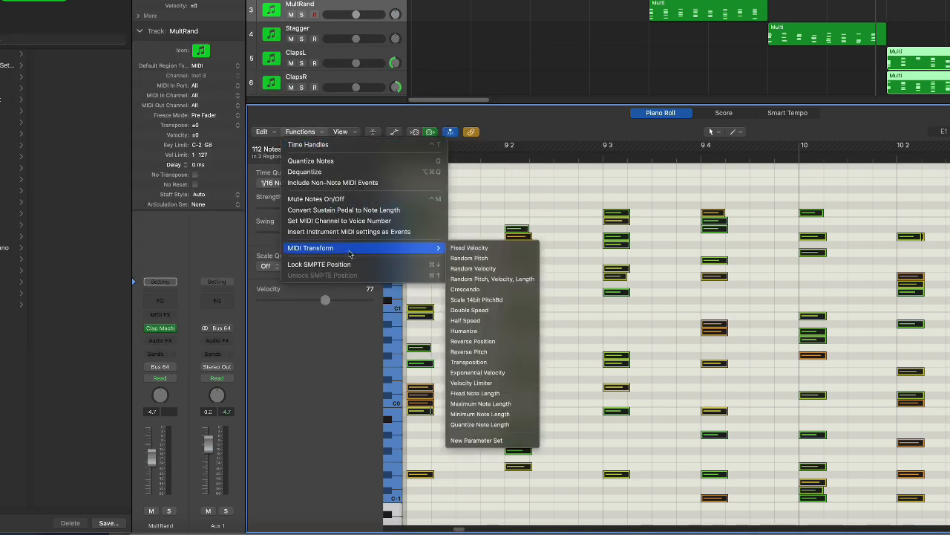
left_click(476, 440)
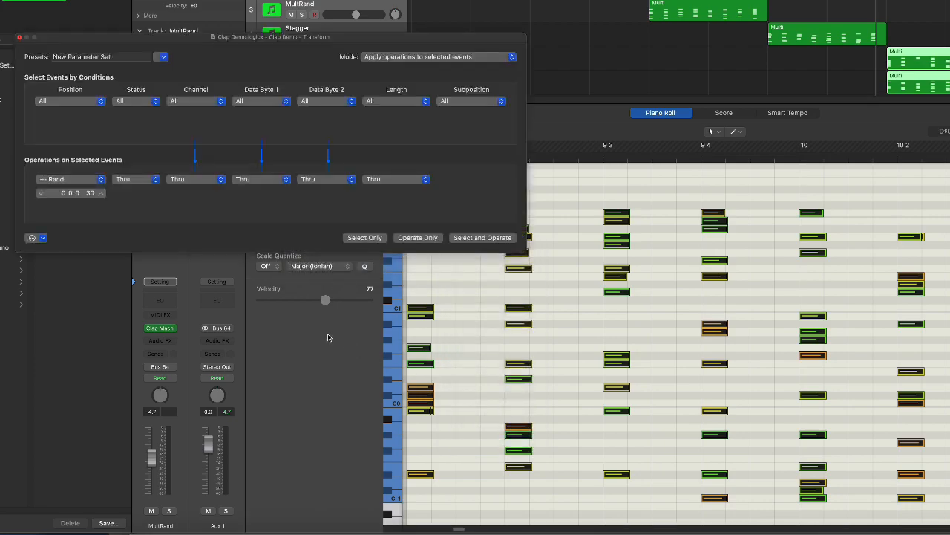
left_click(504, 240)
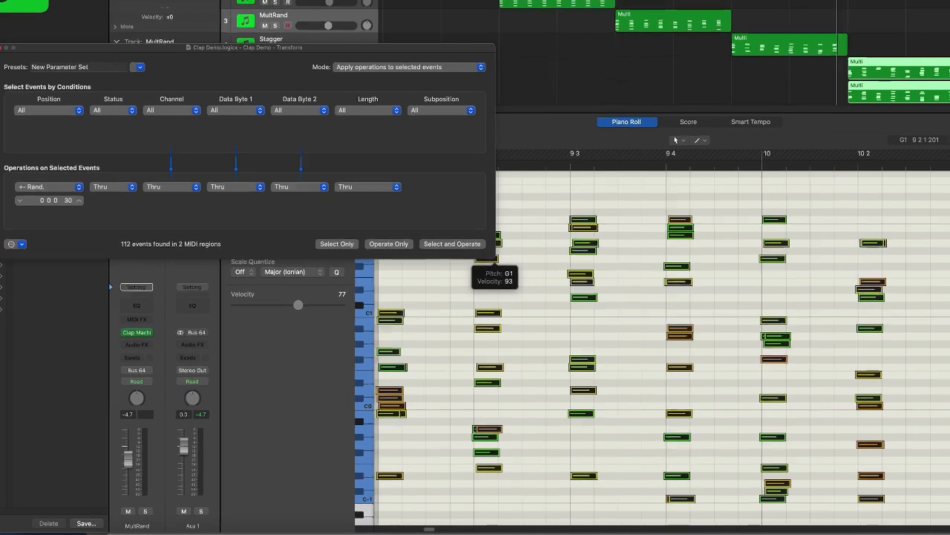
left_click(1, 52)
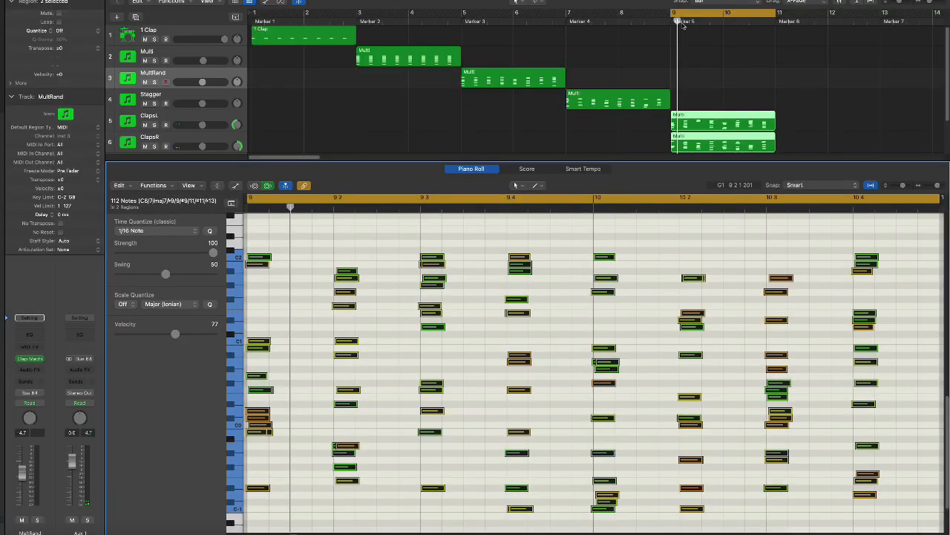
- Extend the cycle range over bars 1 to 10 and return the playhead to bar 1
left_click_drag(672, 15, 253, 15)
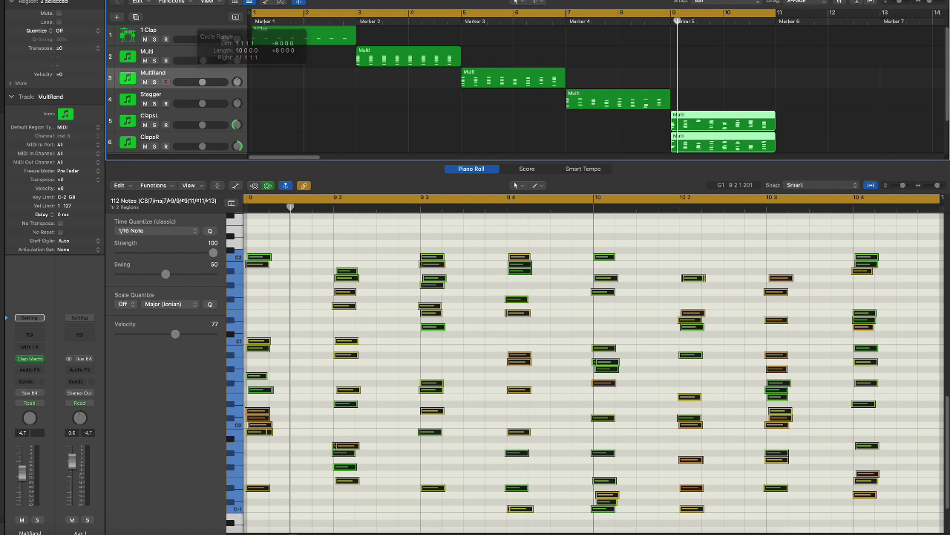
key("Return")
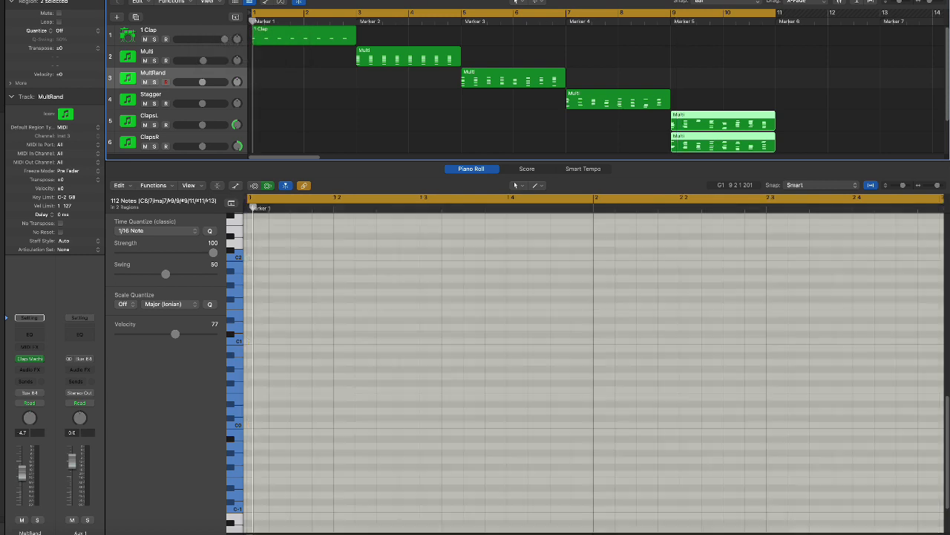